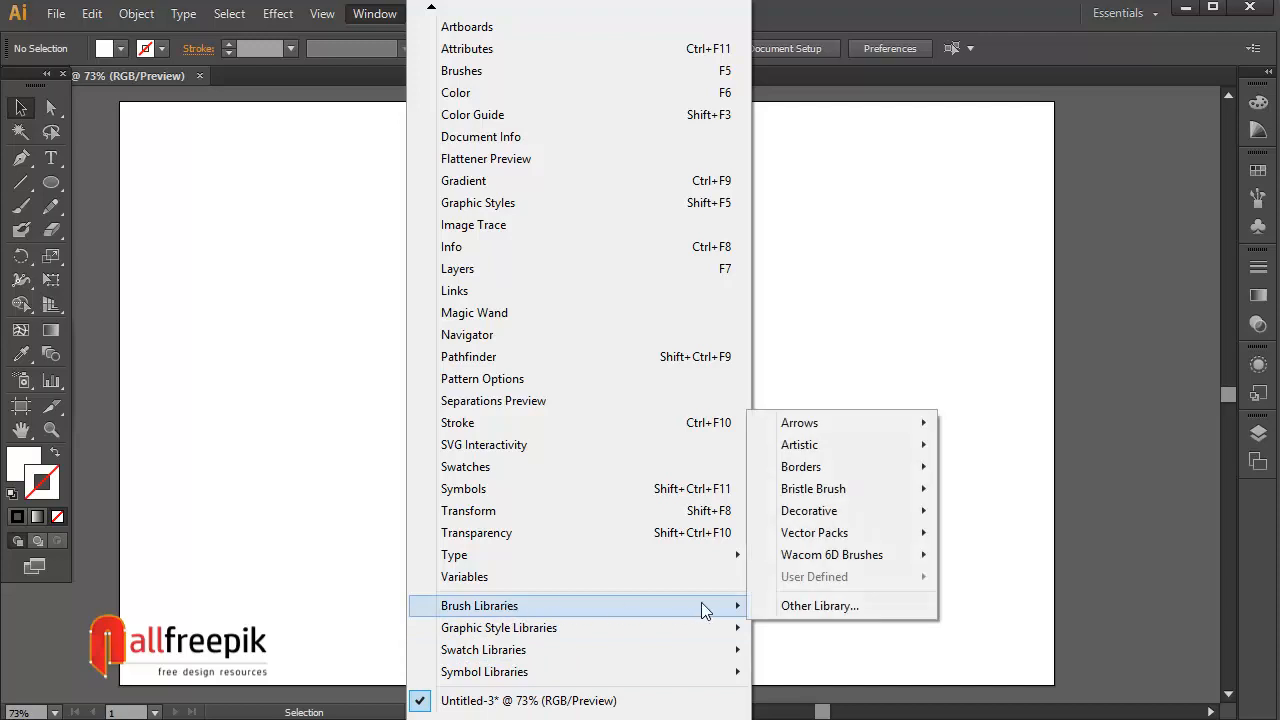
Open the Artistic_Ink brush library and activate the Paintbrush tool with the fill and stroke colors swapped
mouse_move(836, 451)
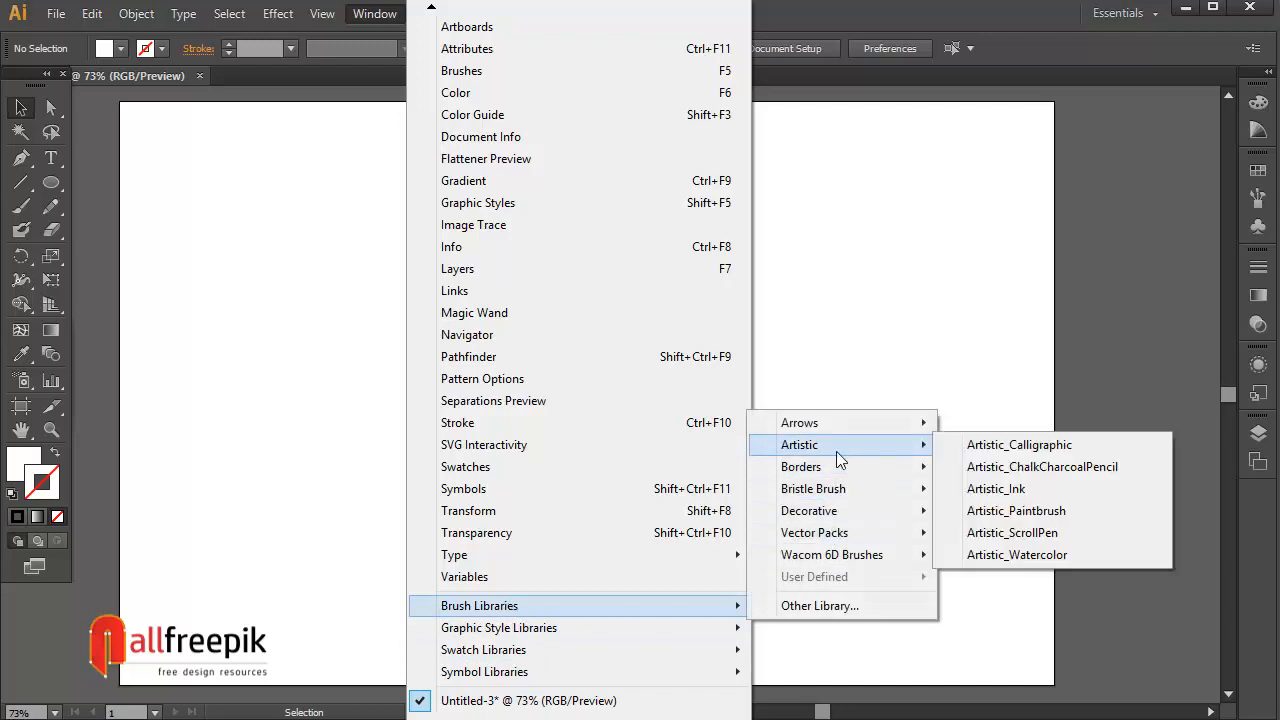
click(1036, 488)
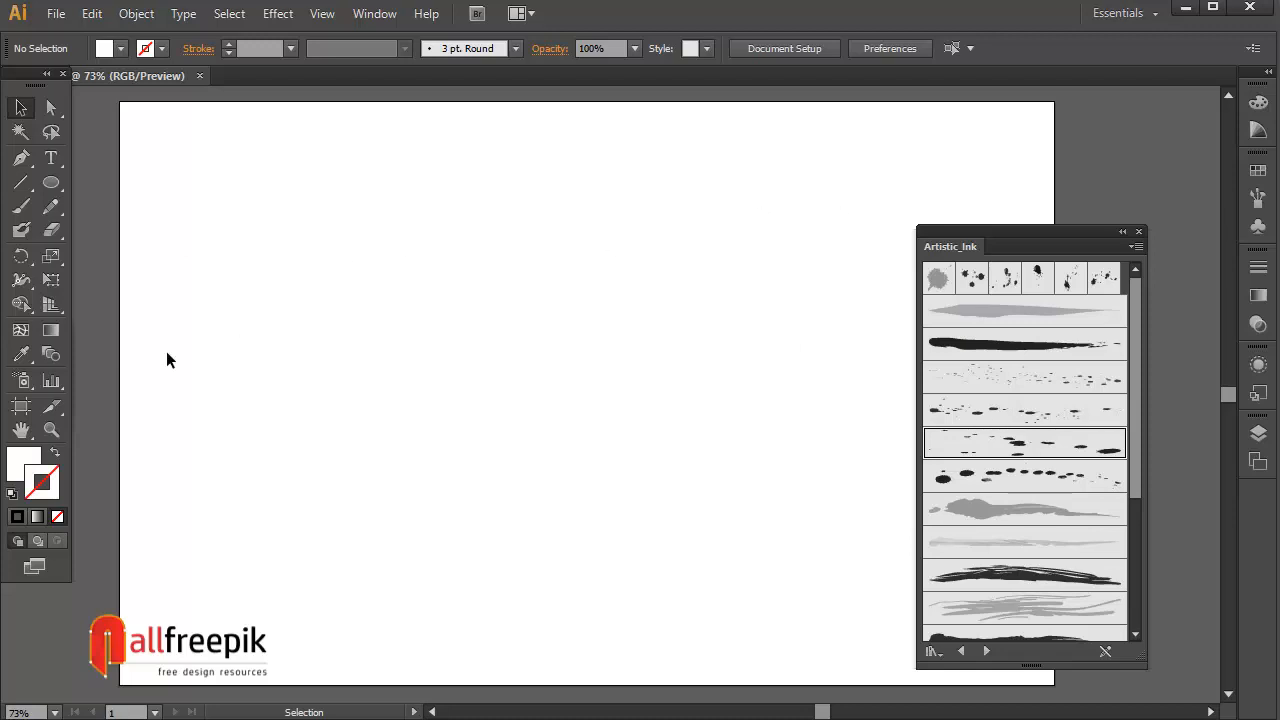
click(56, 452)
click(21, 206)
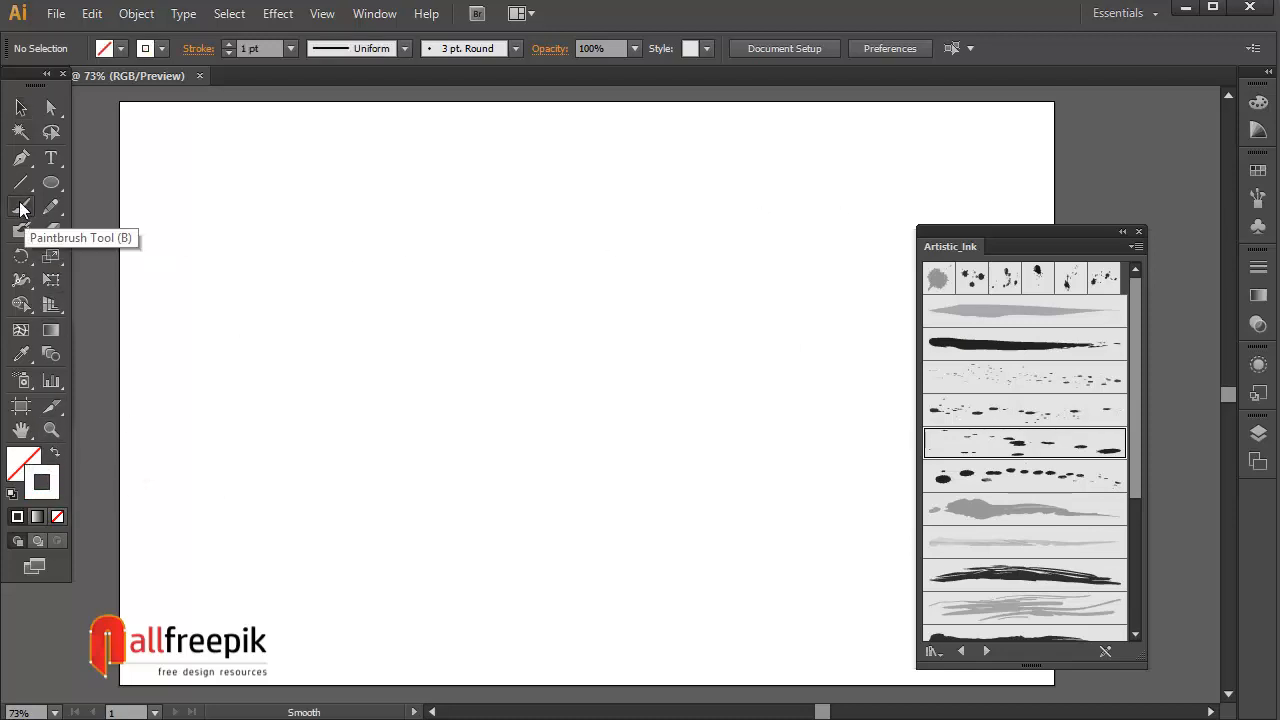
Paint overlapping 3 pt light orange strokes across the artboard's upper middle using the dark streaky multi-line ink brush
click(1256, 180)
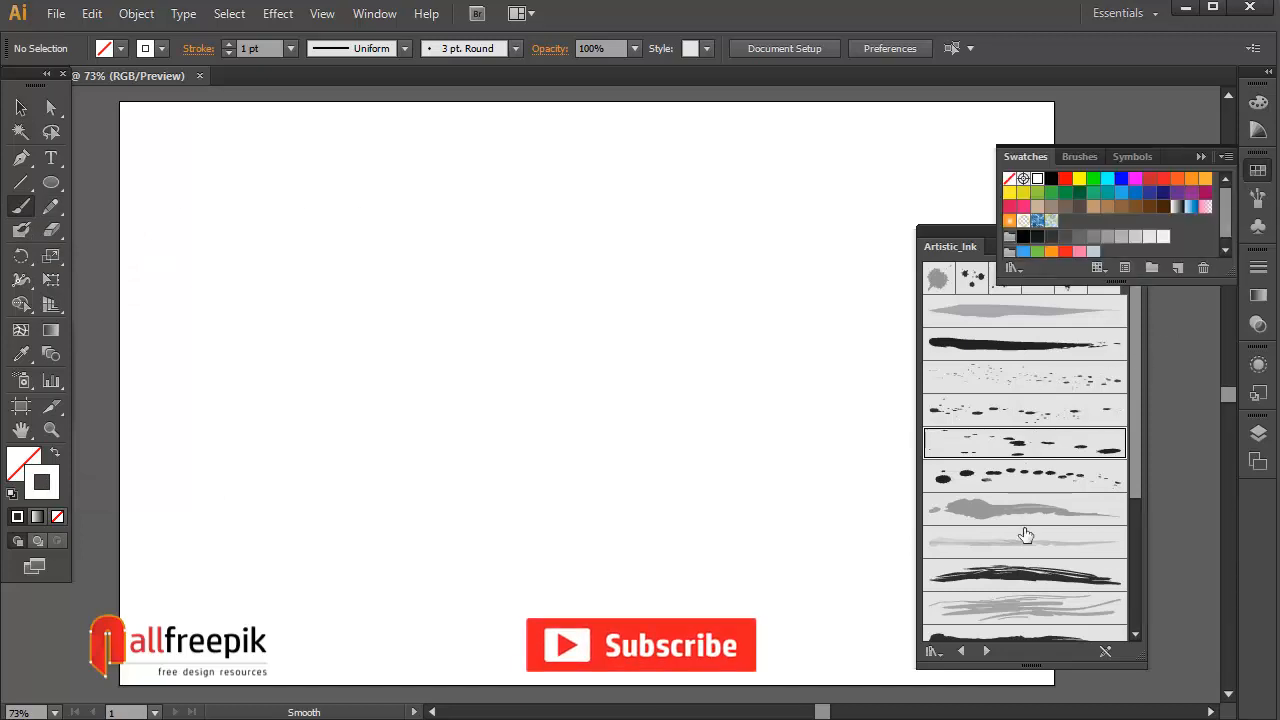
click(1035, 578)
click(1035, 578)
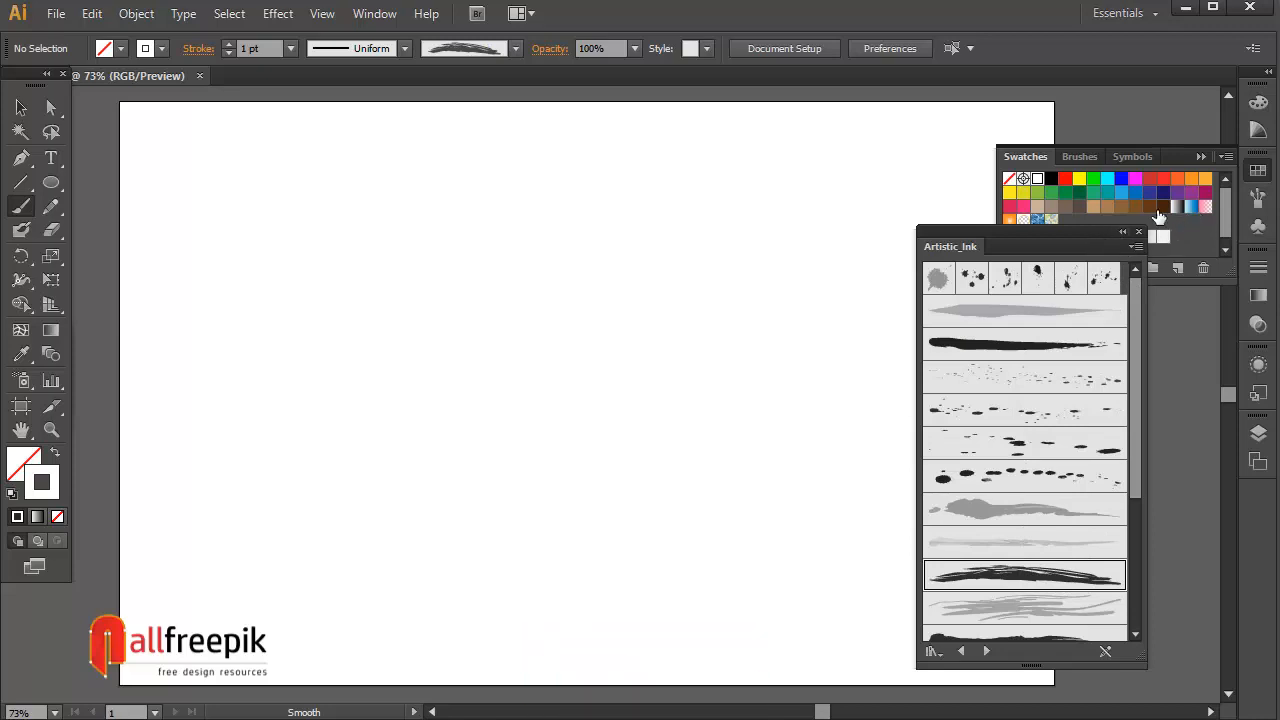
click(1206, 180)
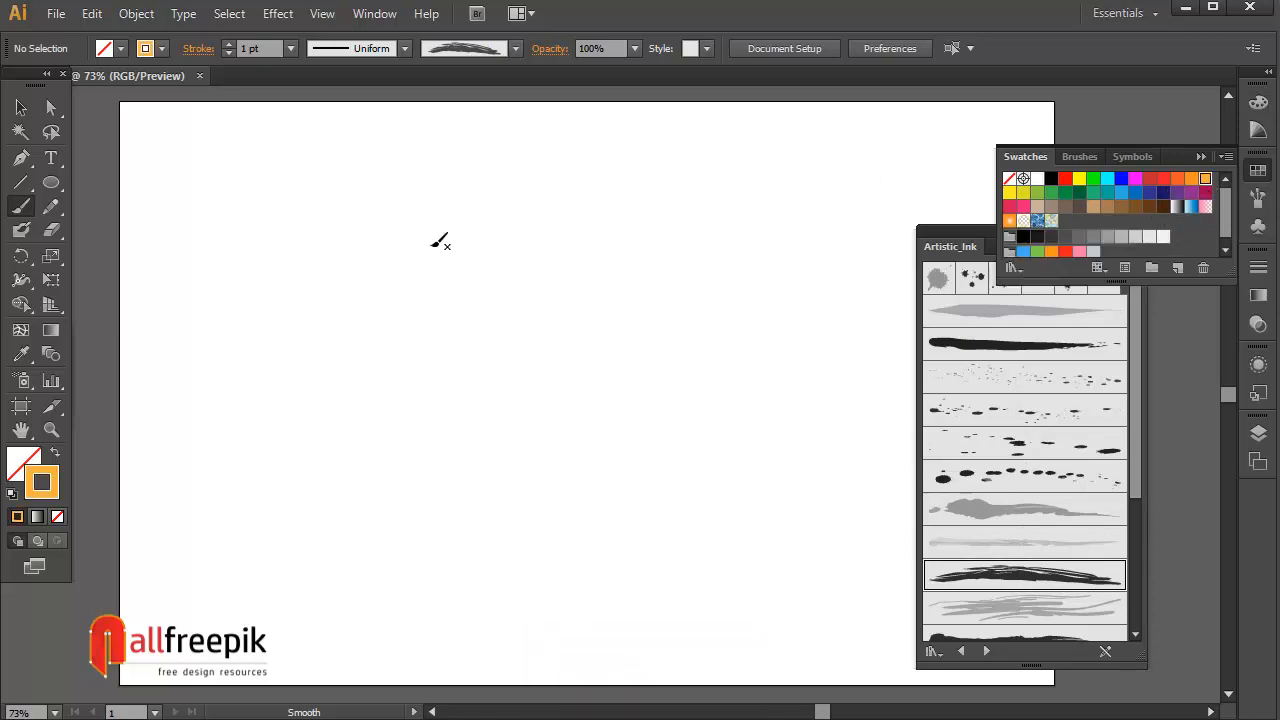
click(290, 48)
click(307, 177)
drag(445, 241, 718, 293)
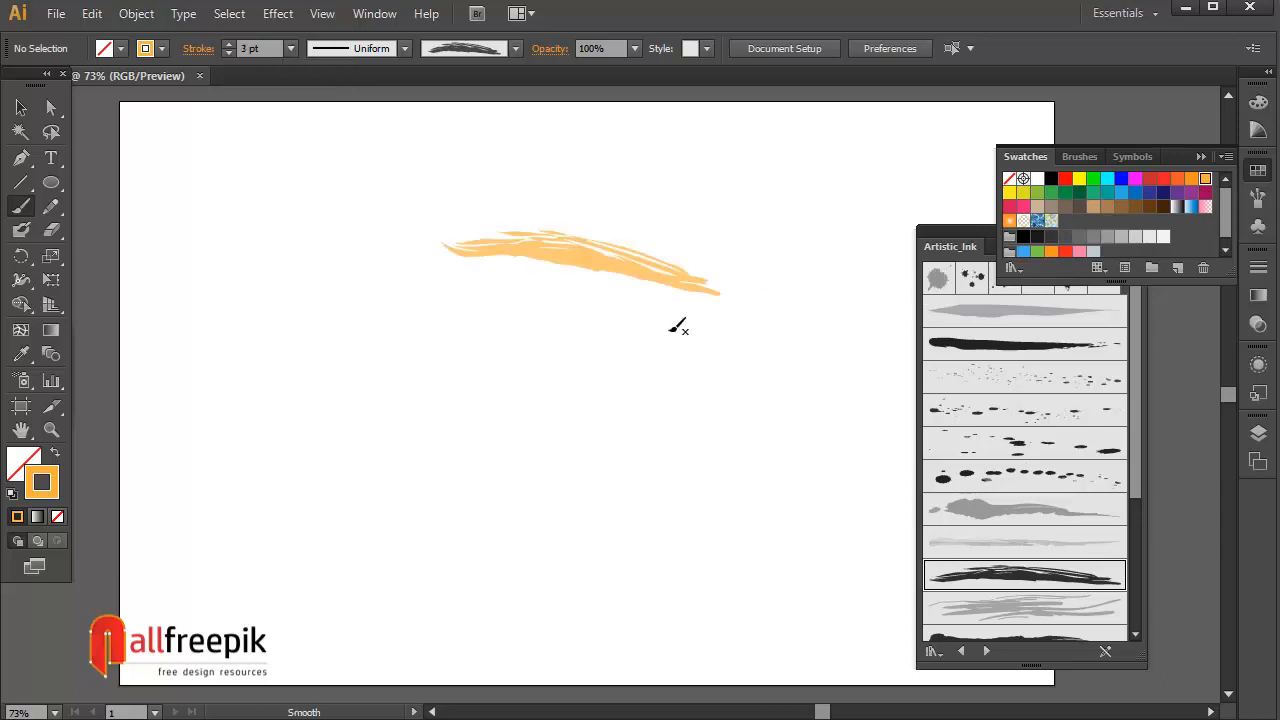
drag(481, 255, 524, 260)
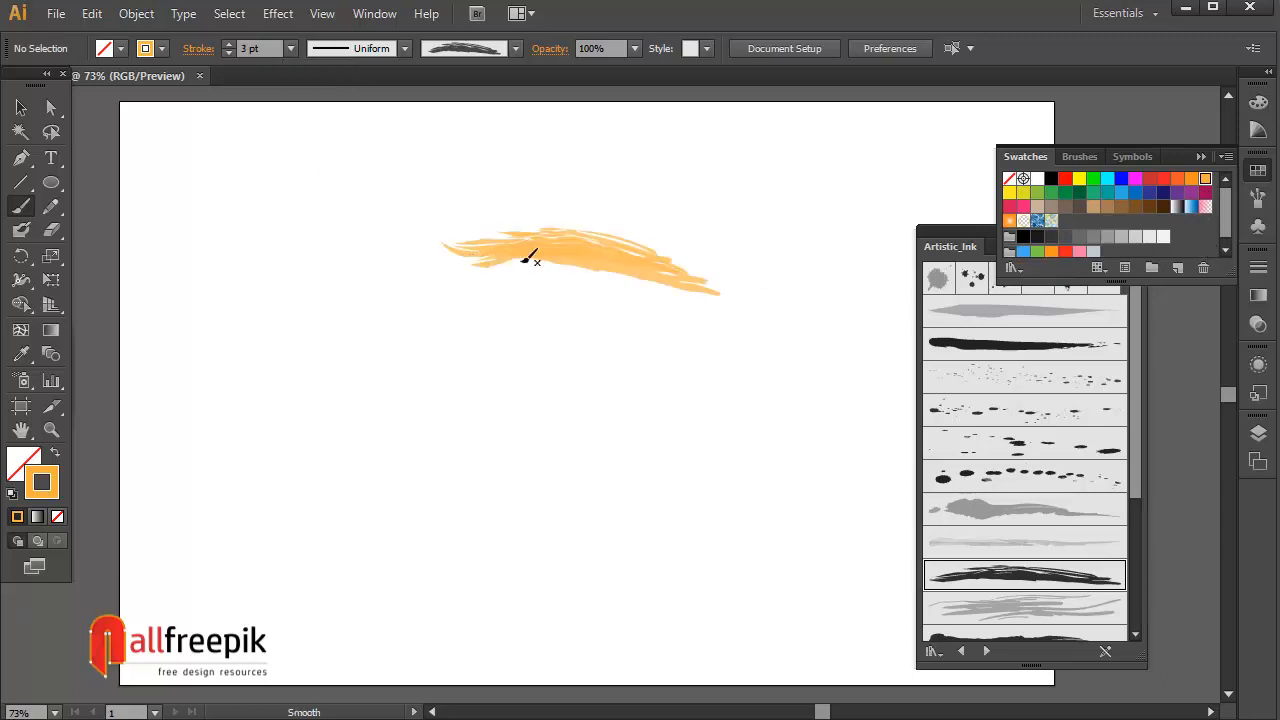
drag(736, 281, 734, 283)
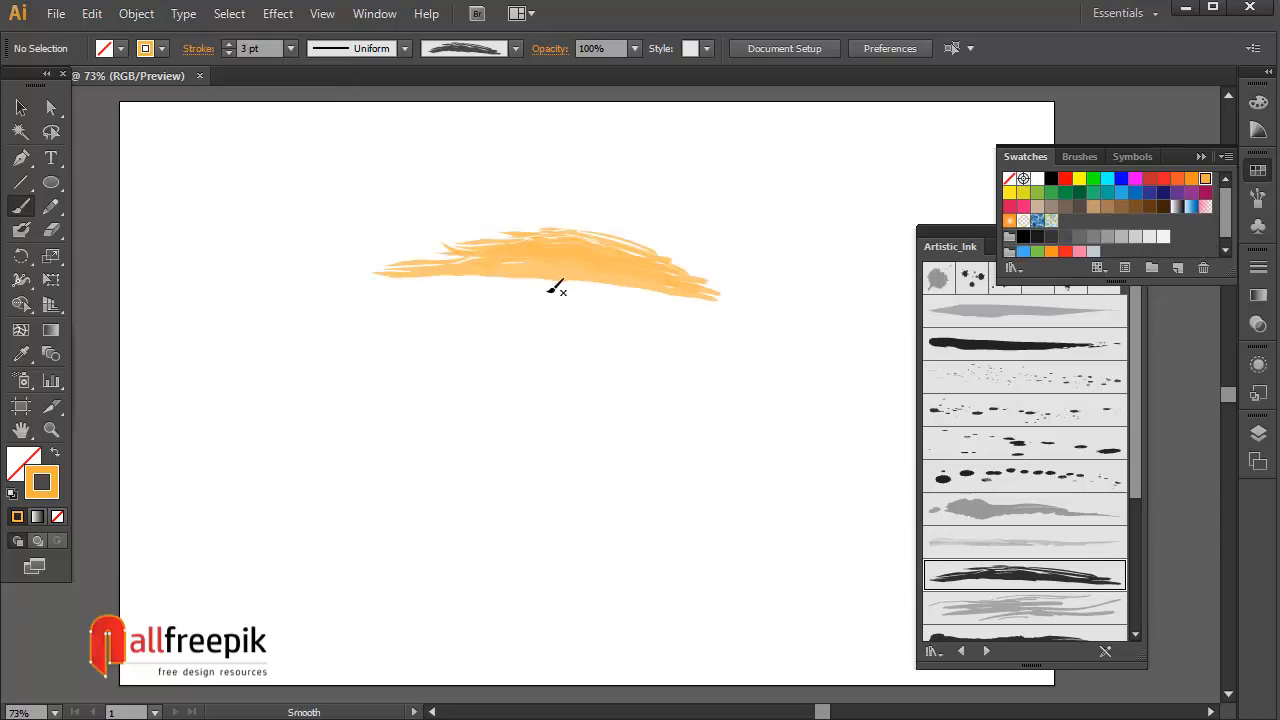
Paint magenta strokes over the right end of the orange ones, and a row of light red strokes beneath them
click(1135, 179)
drag(605, 262, 774, 275)
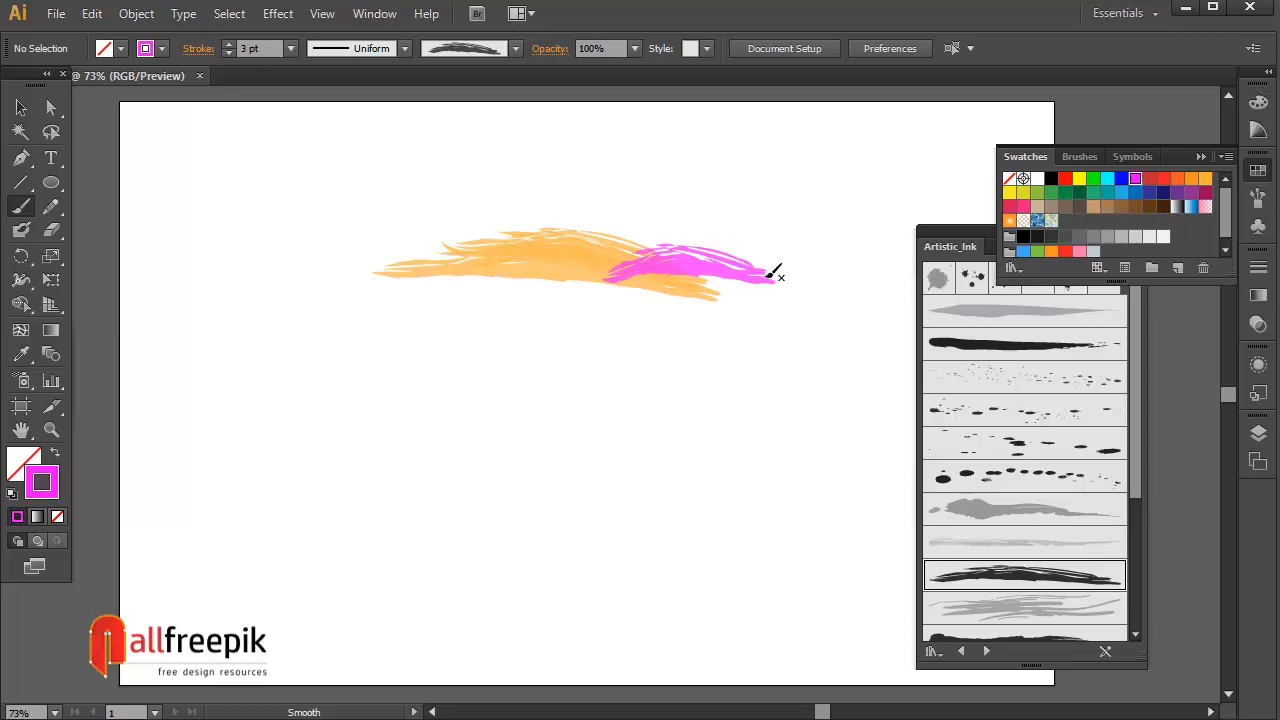
drag(506, 291, 798, 290)
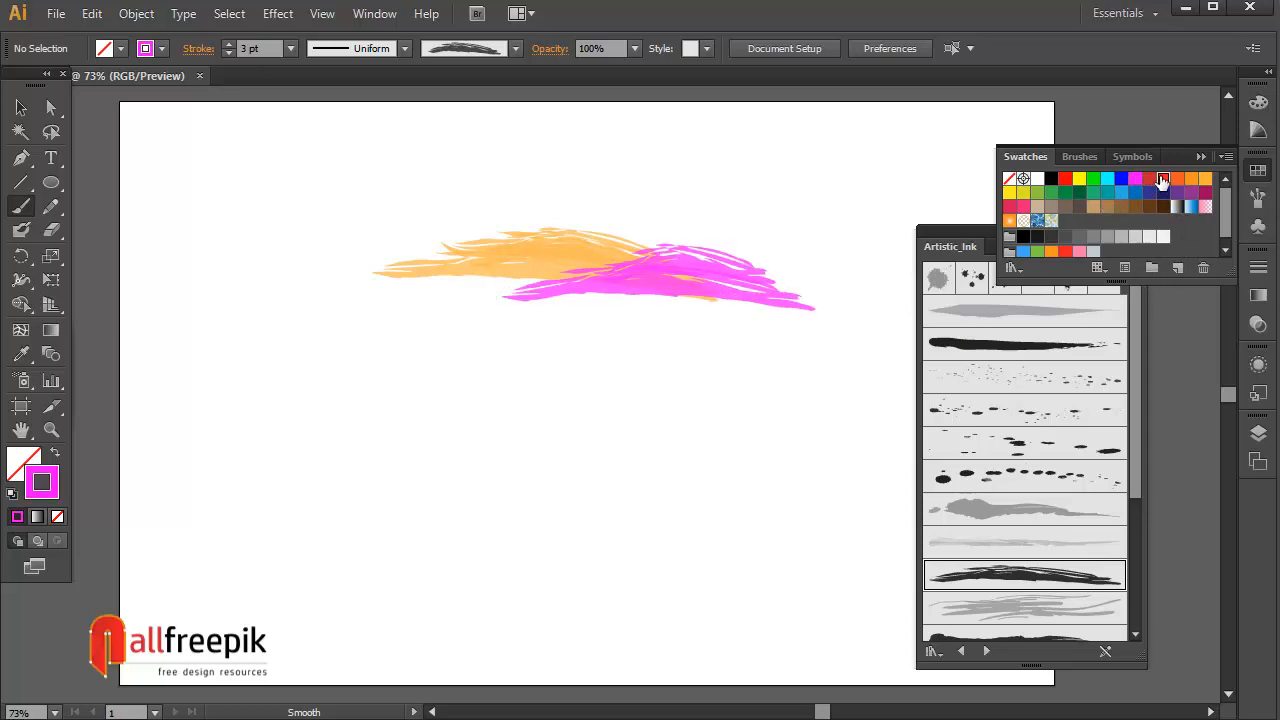
click(1163, 179)
drag(630, 300, 340, 300)
drag(590, 296, 790, 300)
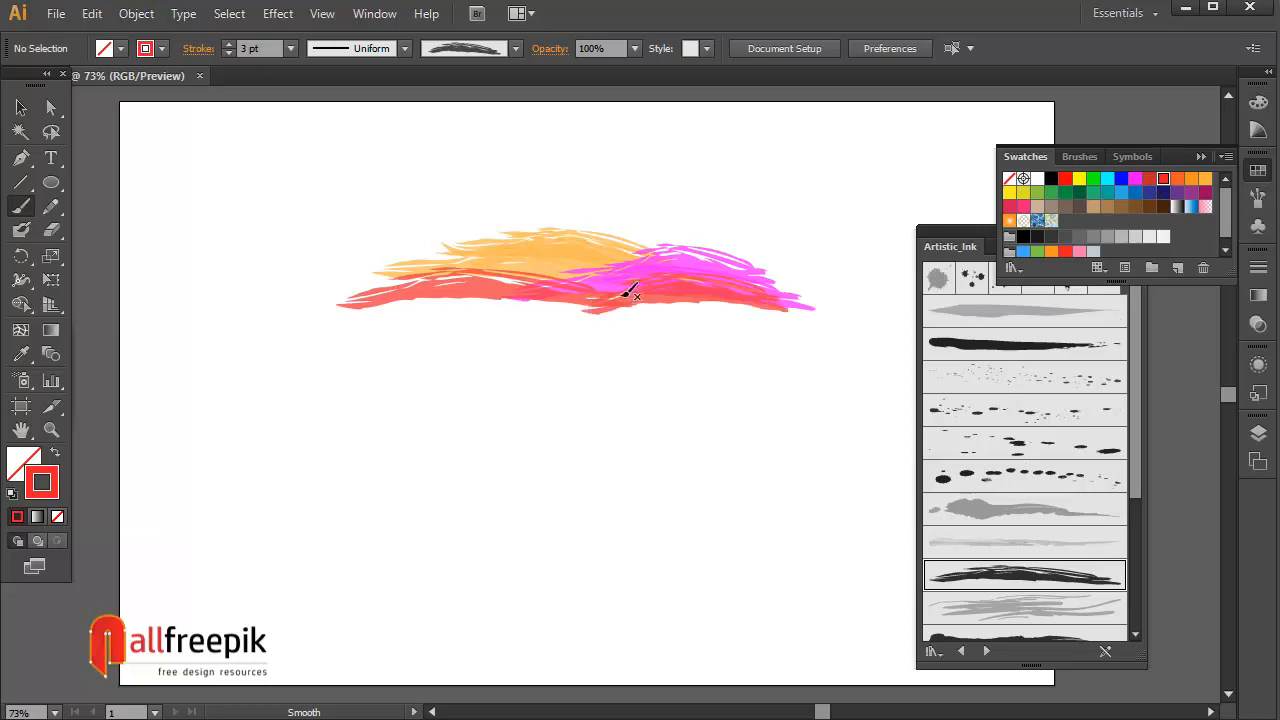
drag(522, 296, 812, 322)
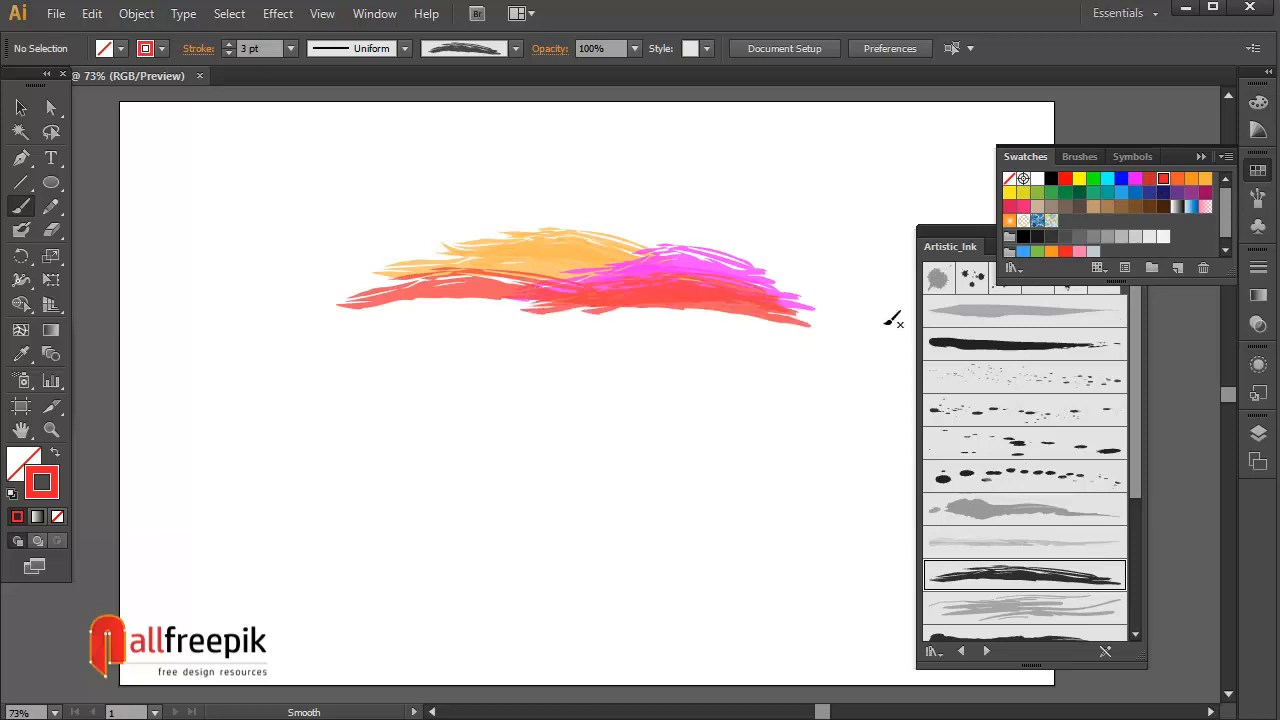
Add cyan strokes along the lower left of the painted area and long teal strokes along its right side
click(1107, 179)
drag(301, 317, 502, 332)
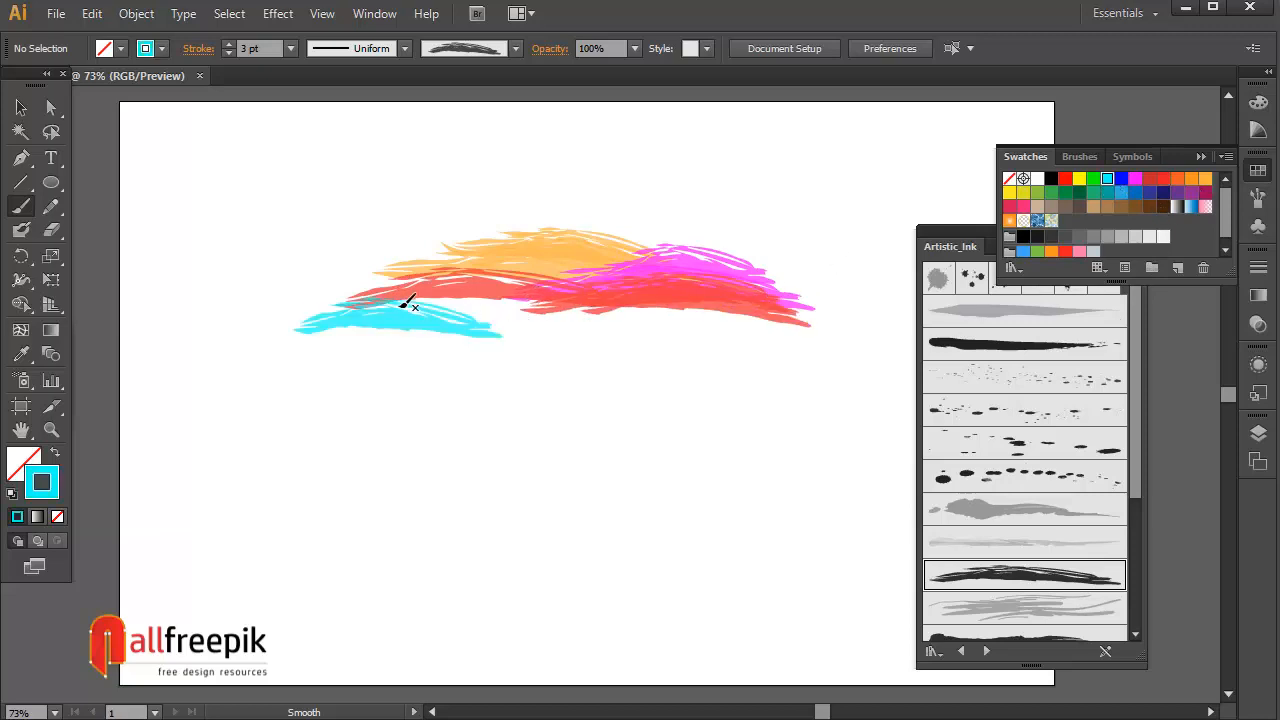
drag(408, 296, 640, 312)
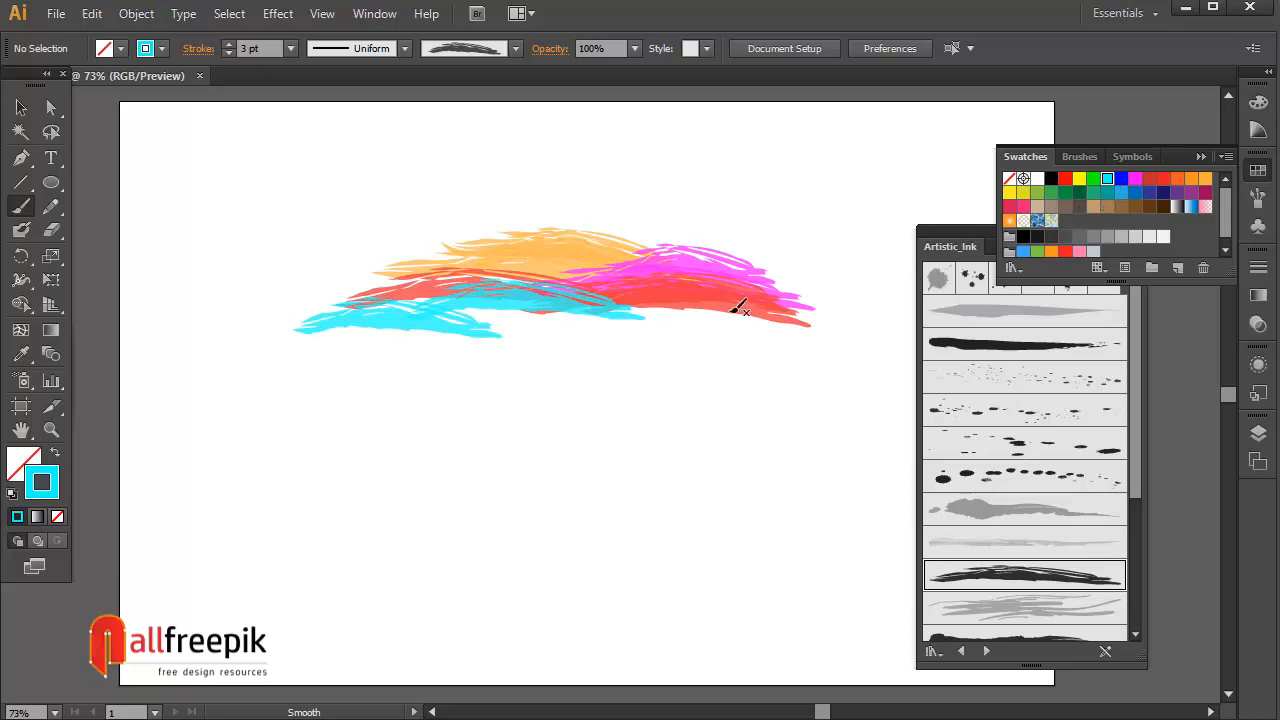
click(1107, 192)
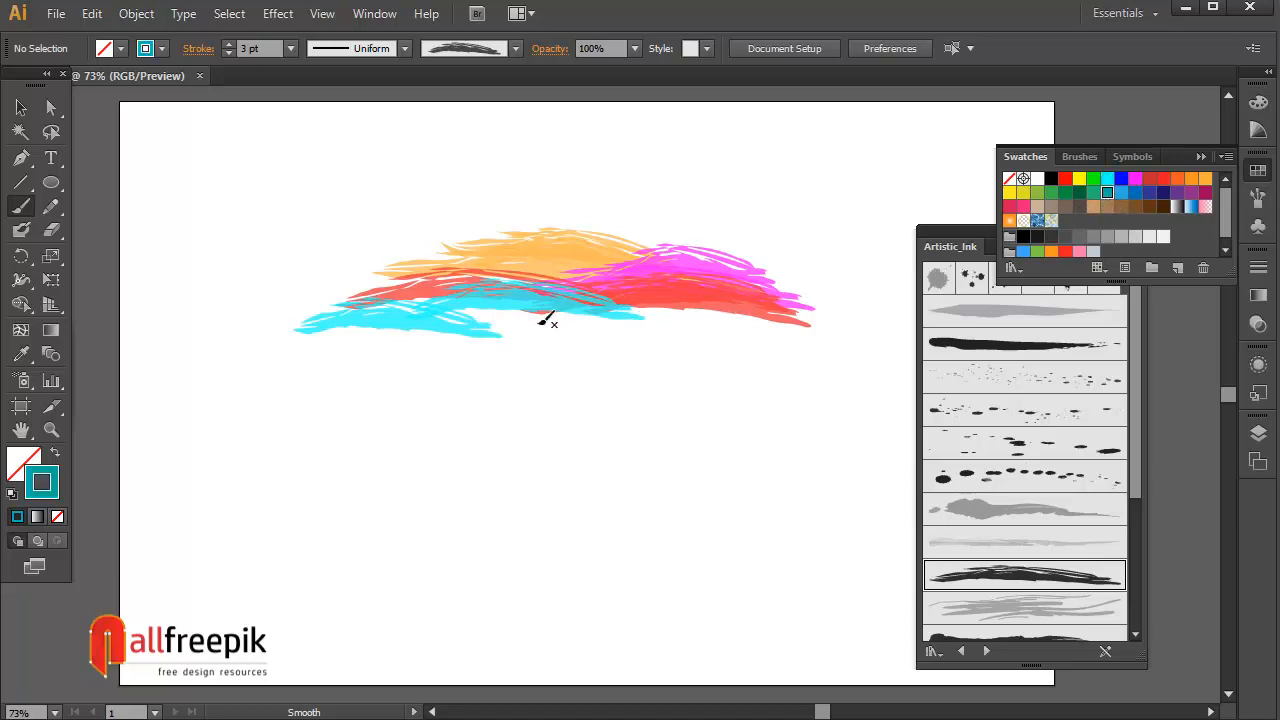
drag(543, 318, 1010, 334)
drag(591, 306, 833, 349)
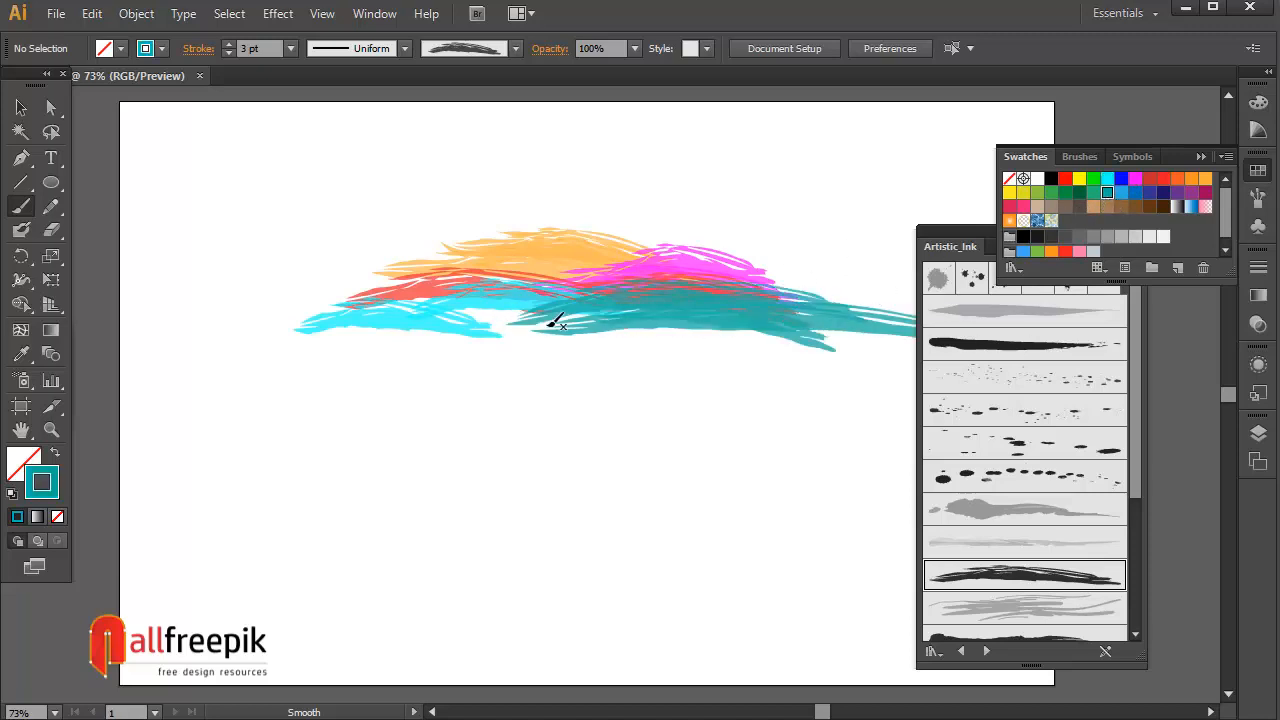
drag(551, 320, 925, 318)
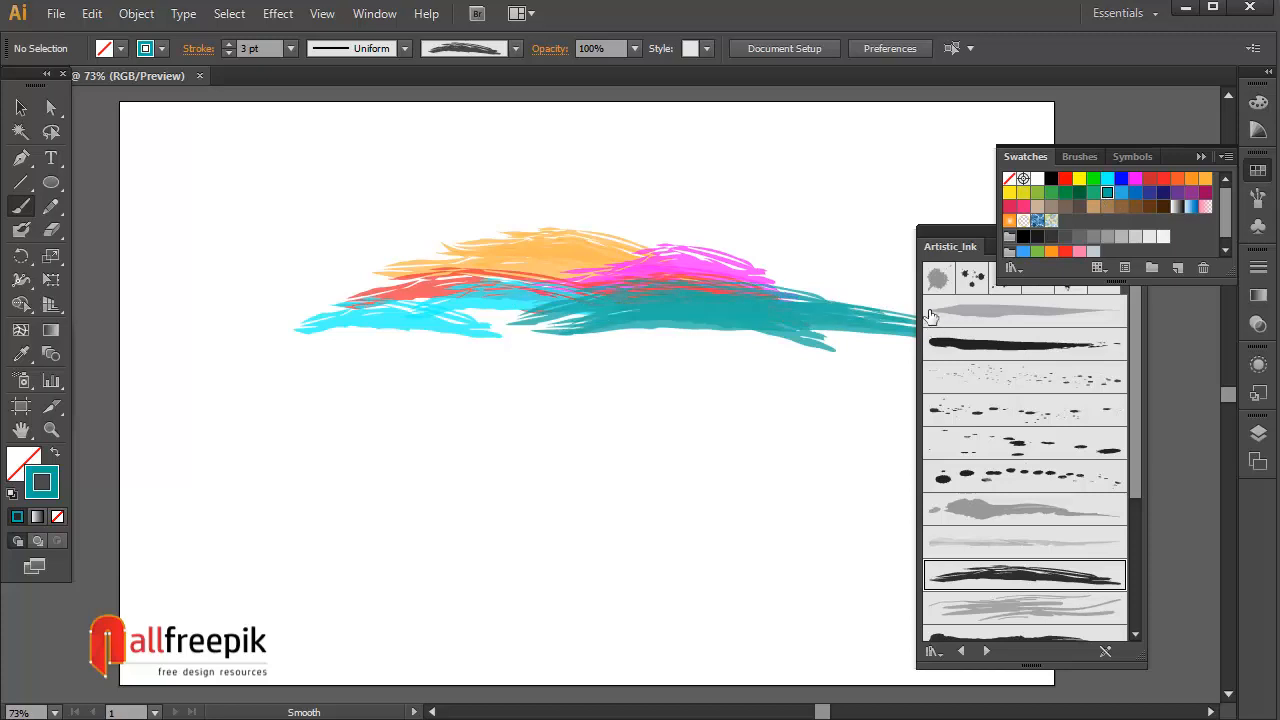
Paint olive green strokes below the cyan ones, and pink strokes across the middle and out to the lower right
click(1037, 193)
drag(364, 347, 692, 320)
drag(250, 343, 580, 332)
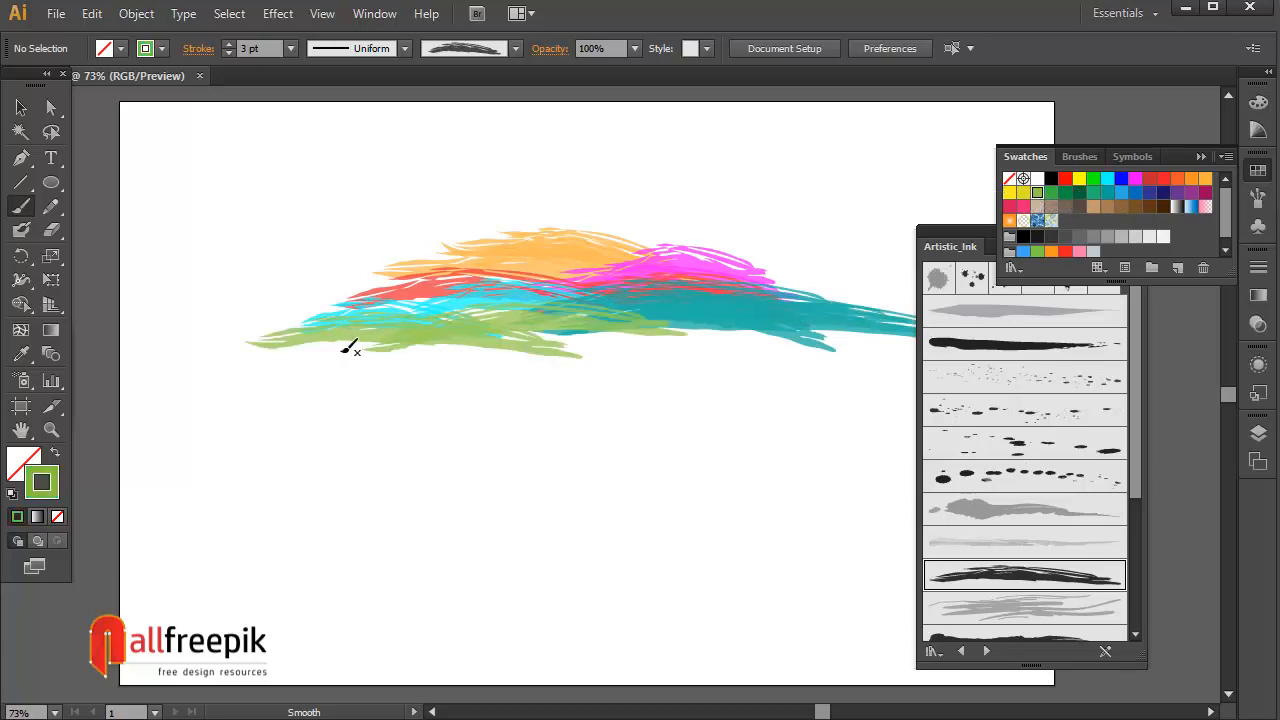
drag(390, 345, 742, 350)
click(1023, 206)
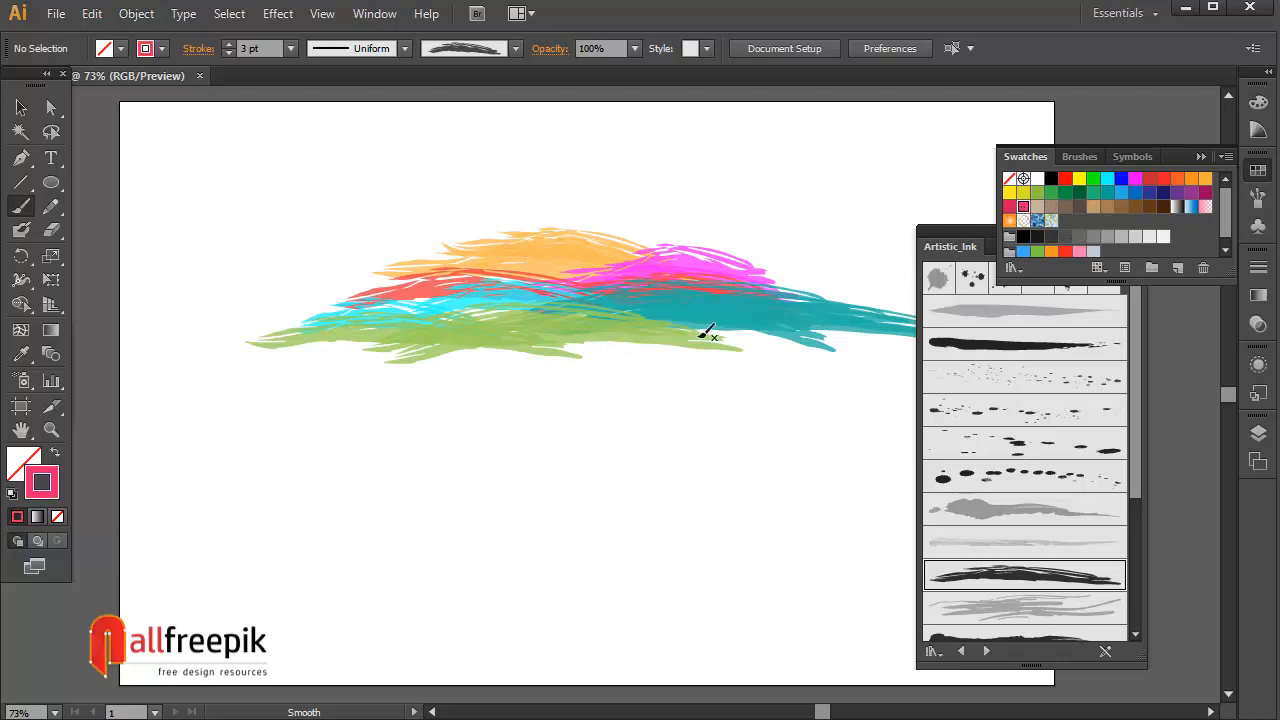
drag(472, 340, 775, 360)
drag(358, 315, 855, 358)
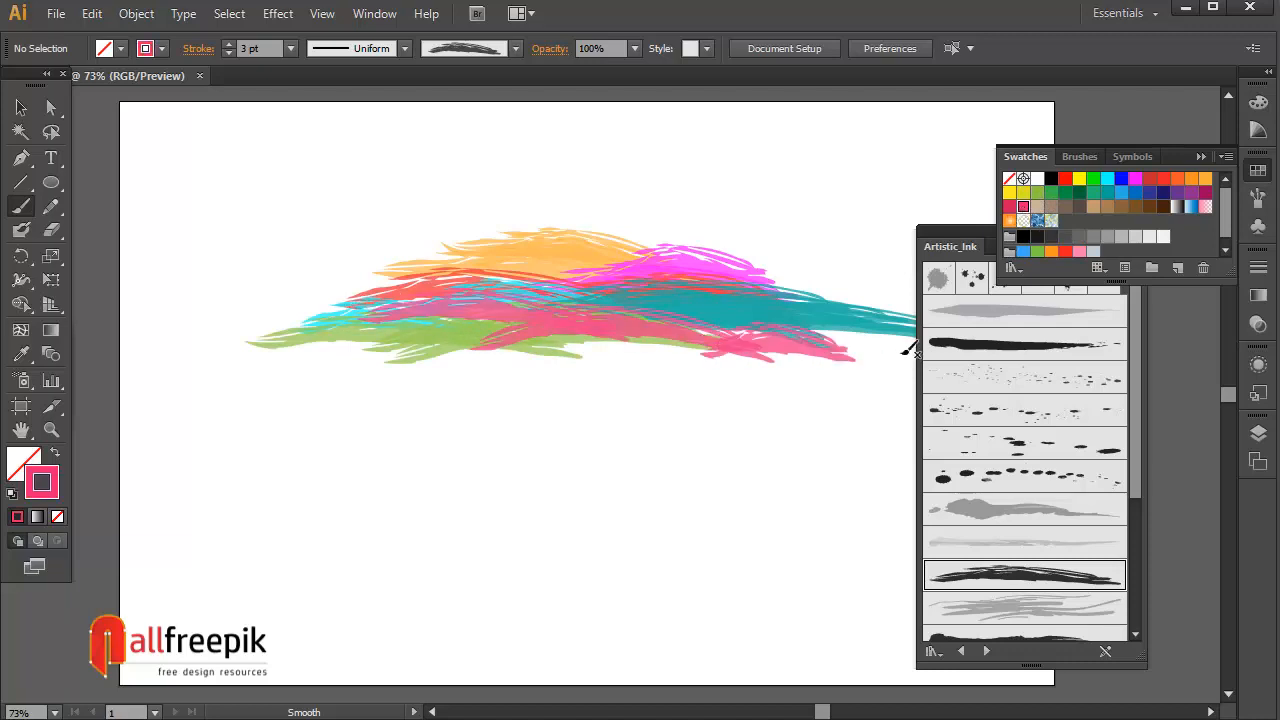
drag(680, 360, 925, 378)
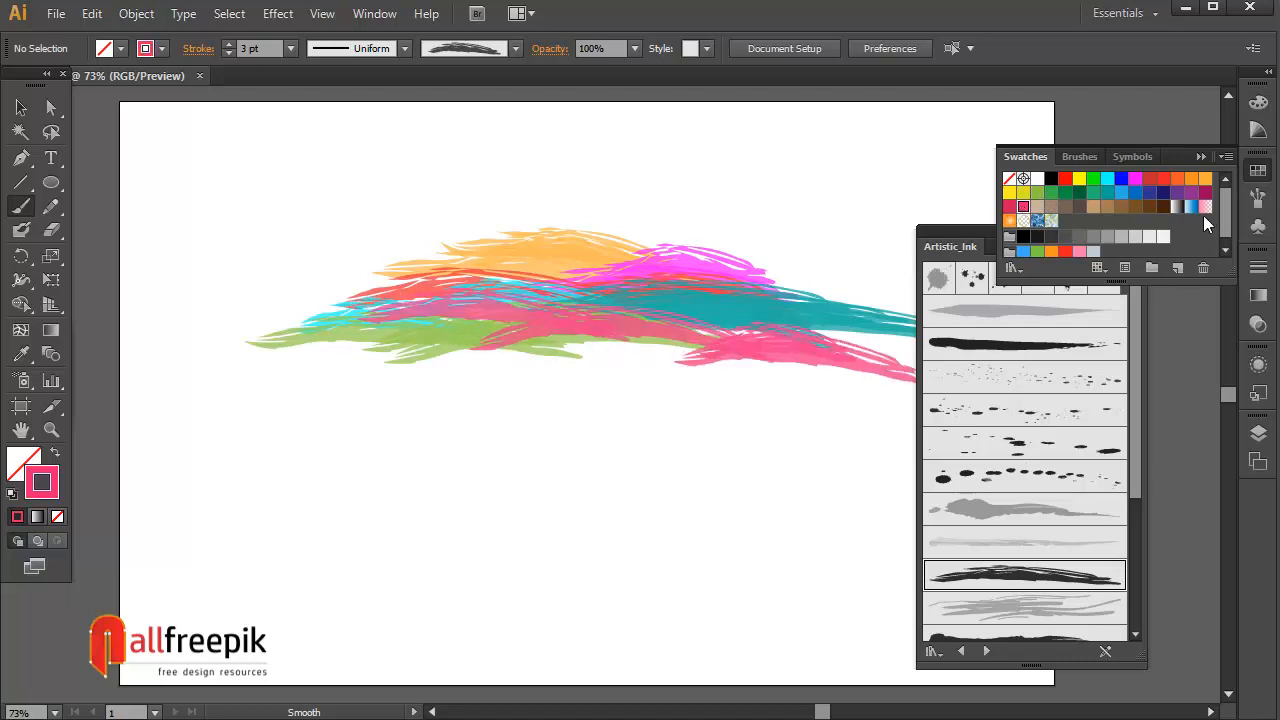
Paint tan strokes beneath the green ones, and sky blue strokes over them and toward the right
click(1093, 206)
drag(330, 350, 600, 356)
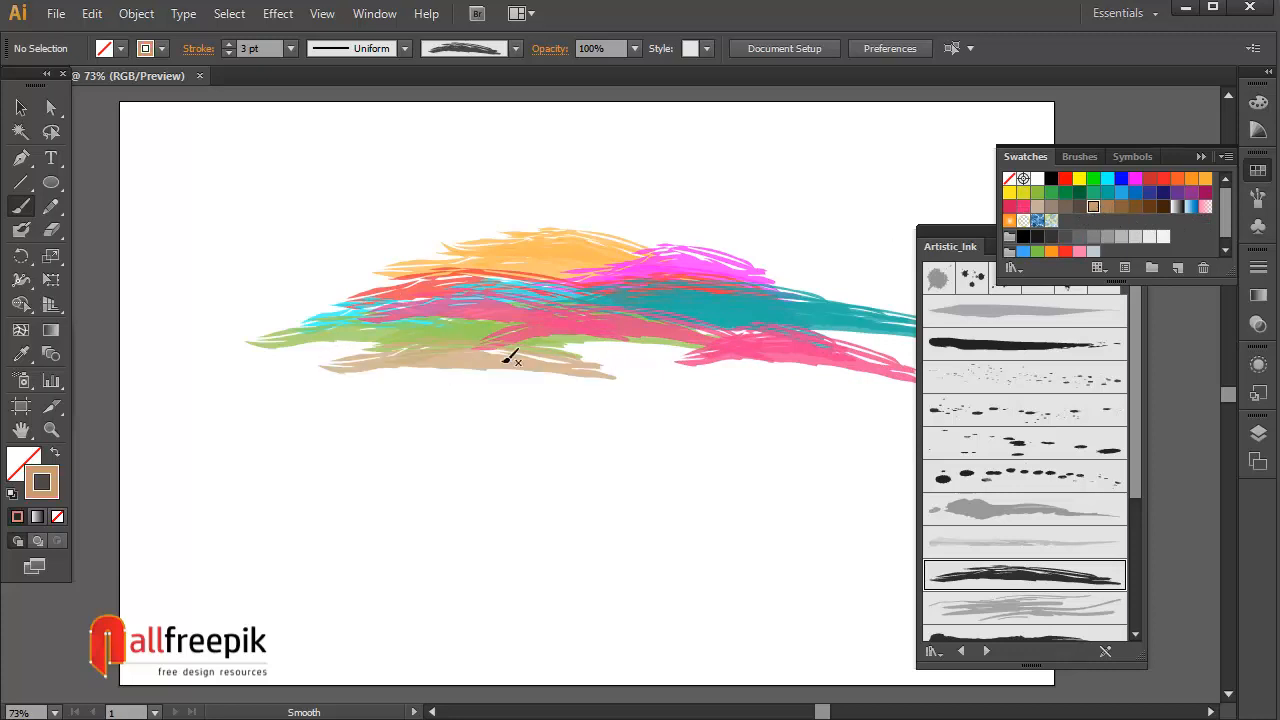
drag(511, 357, 736, 354)
click(1120, 193)
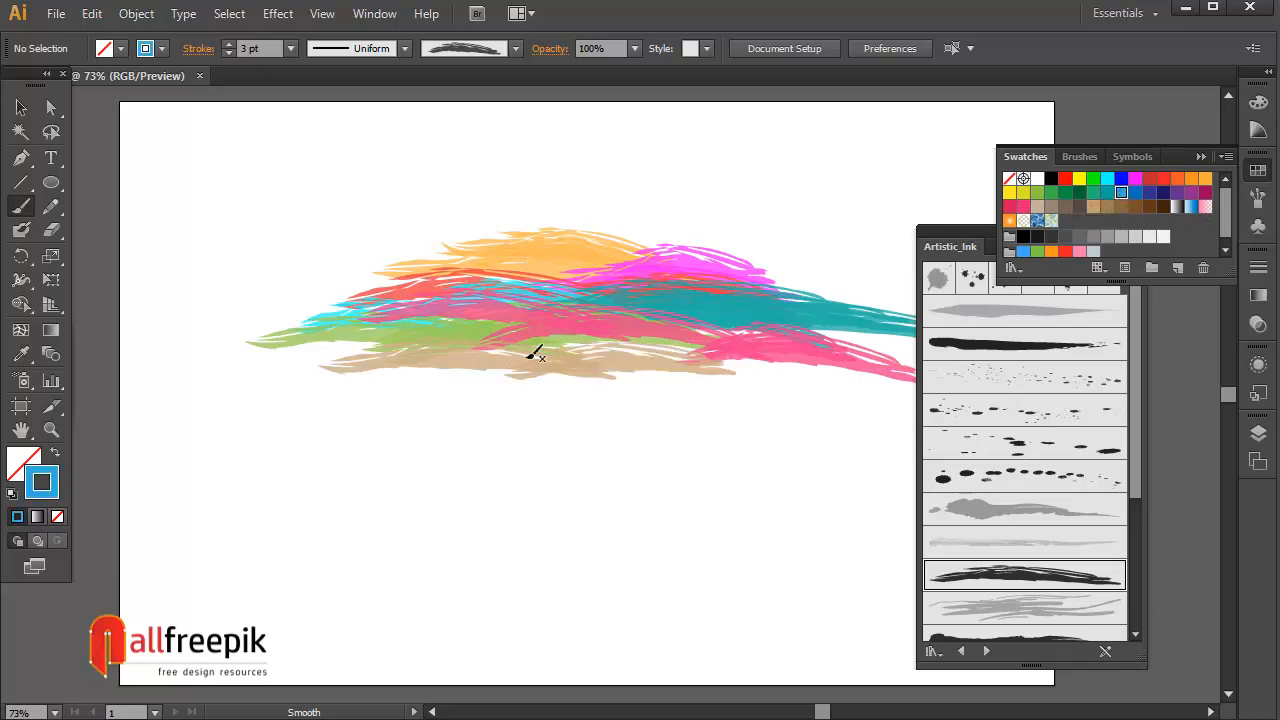
drag(447, 380, 646, 366)
drag(578, 338, 868, 372)
drag(260, 372, 786, 402)
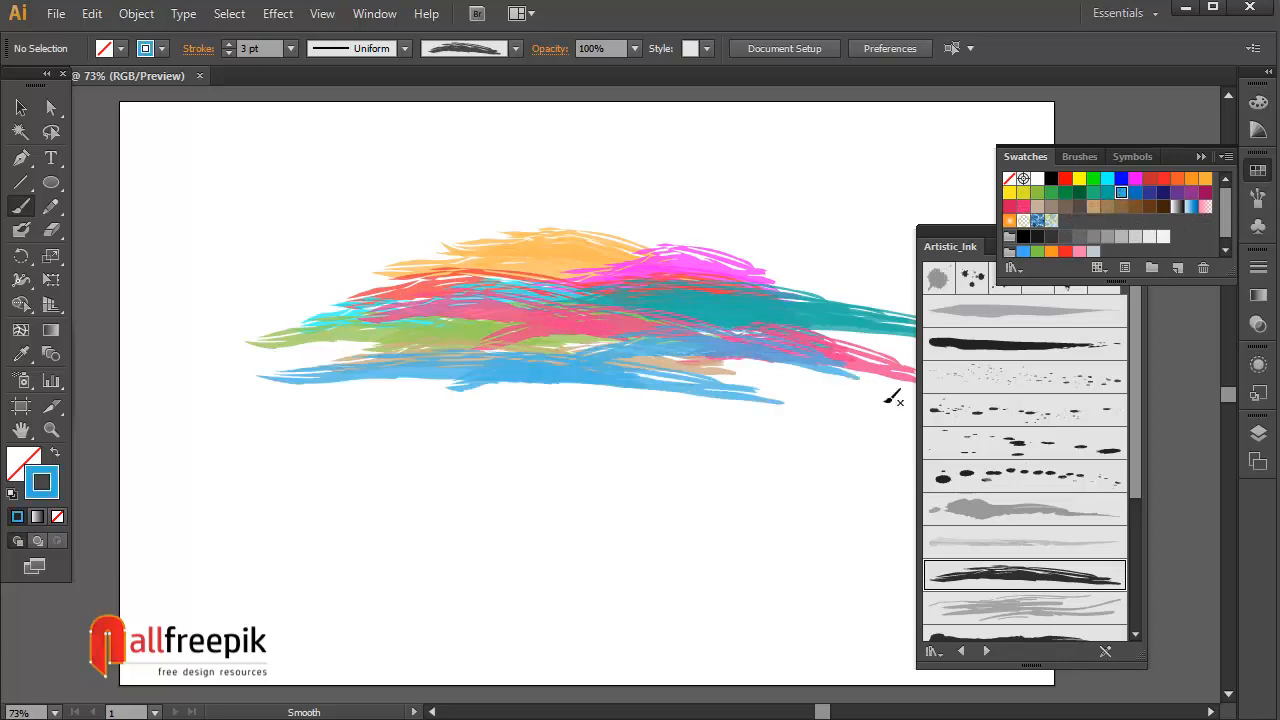
drag(541, 366, 870, 372)
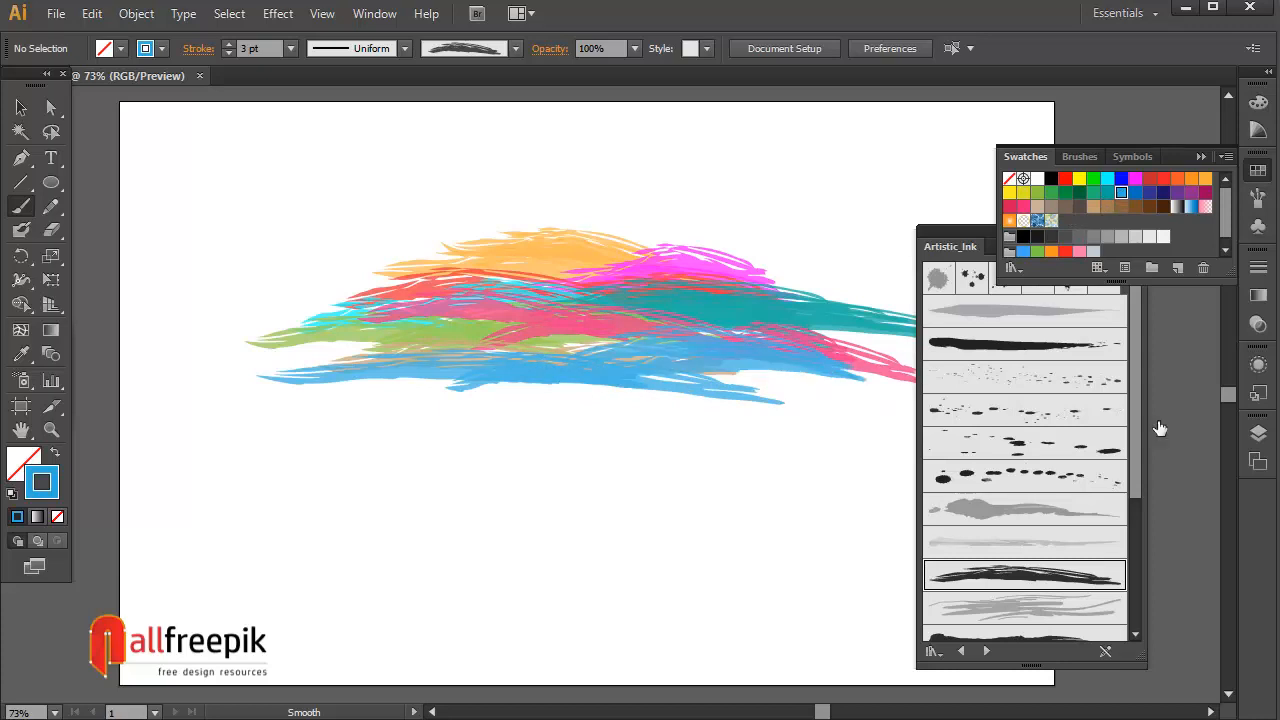
Paint two dark red strokes at the lower left edge of the painted area
click(1149, 178)
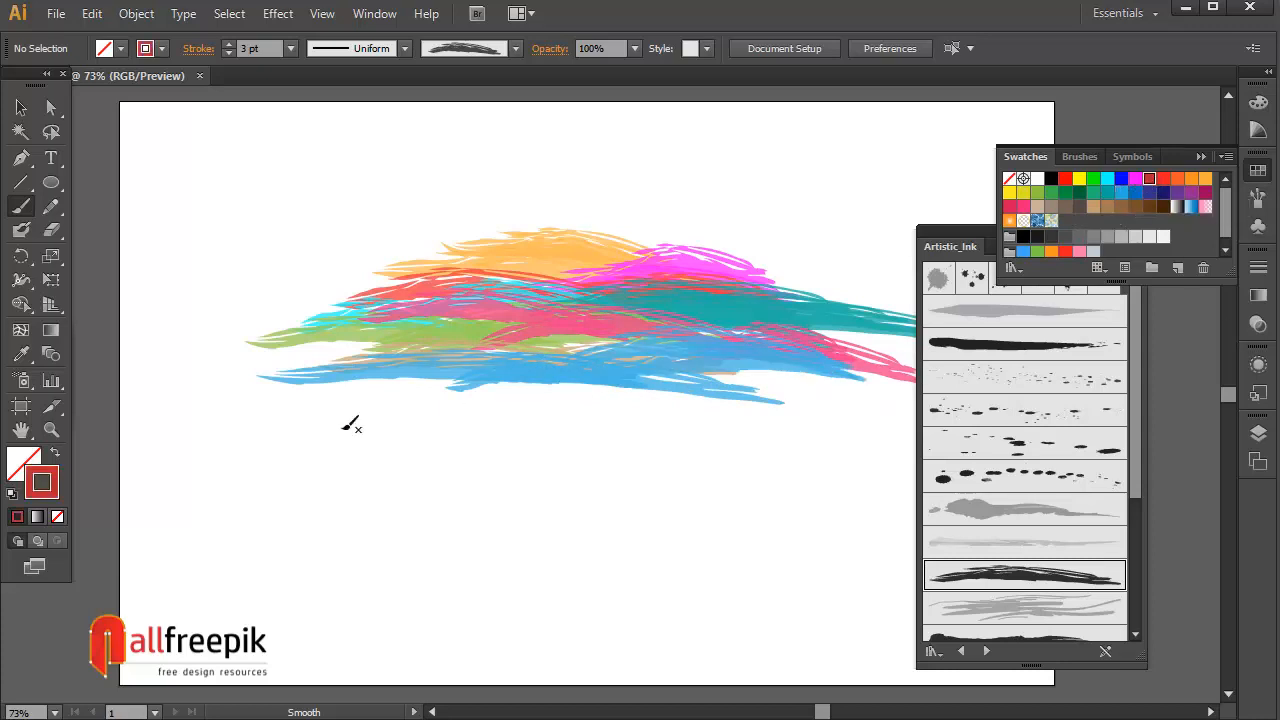
drag(236, 364, 440, 376)
drag(304, 395, 642, 414)
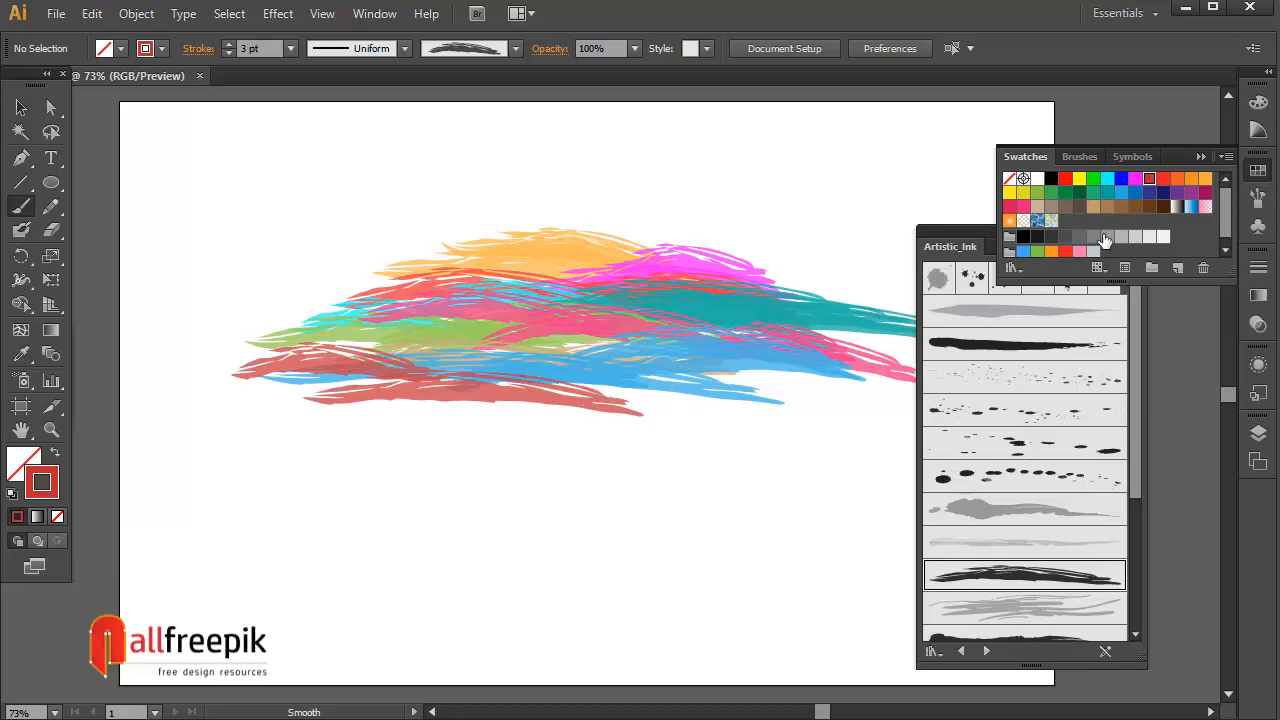
Paint long overlapping pure blue strokes along the whole bottom of the painted area
click(1119, 180)
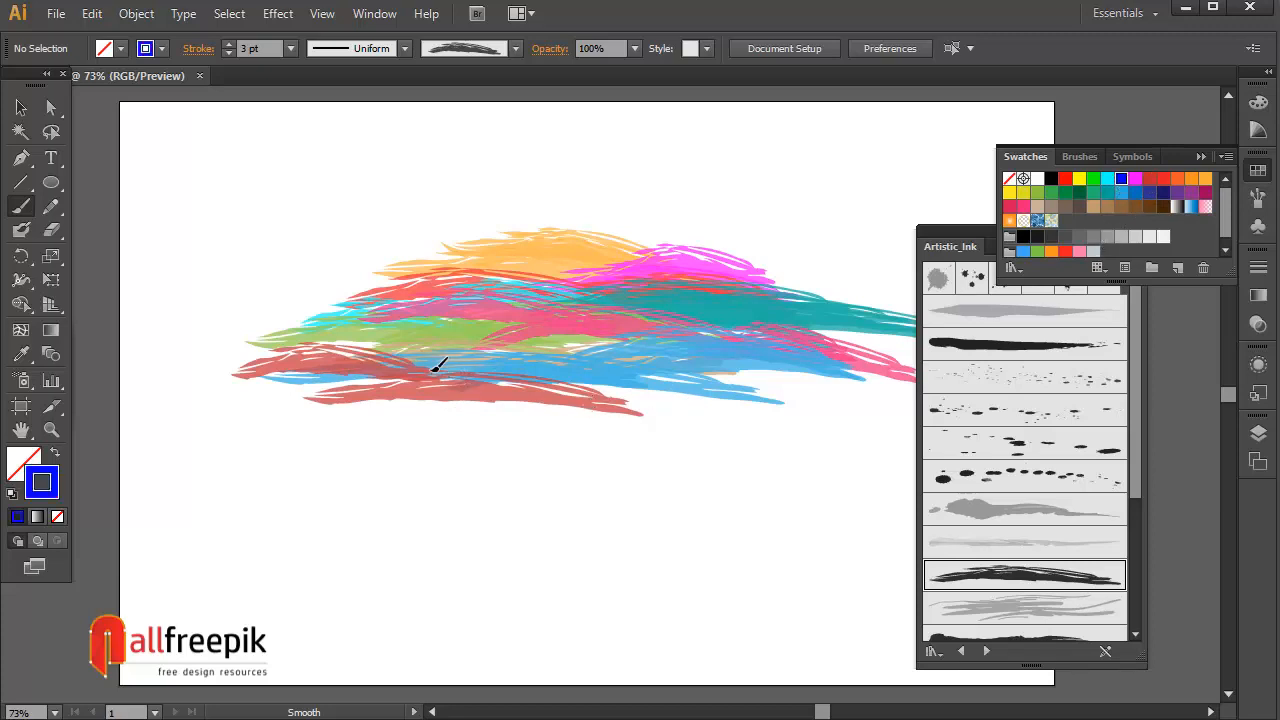
drag(437, 363, 748, 372)
drag(366, 378, 742, 426)
drag(440, 394, 736, 405)
drag(640, 388, 886, 410)
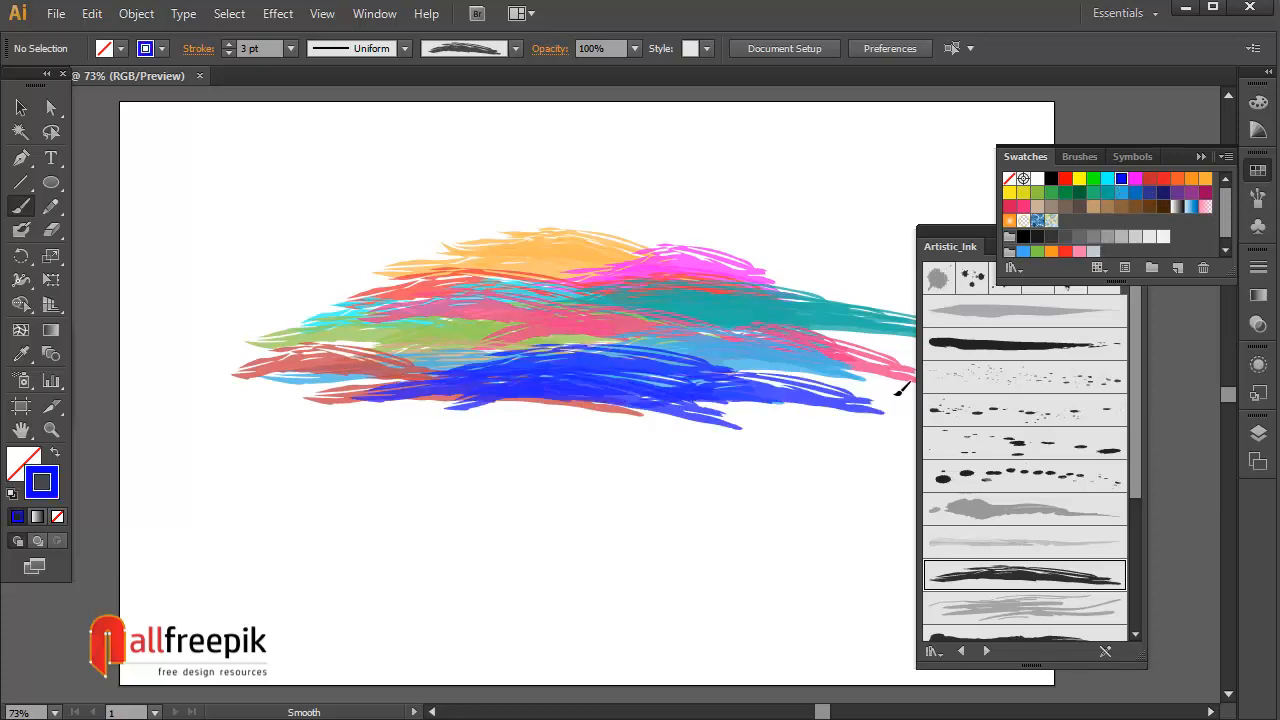
drag(663, 345, 600, 311)
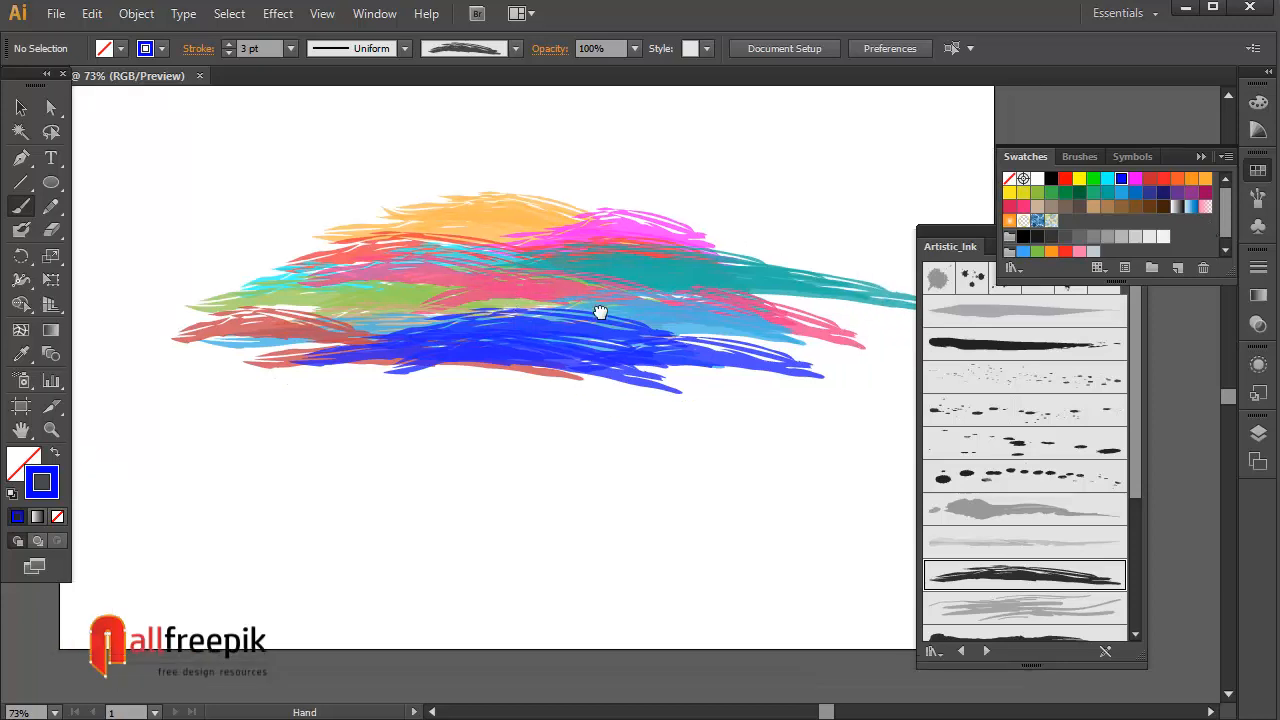
drag(187, 321, 738, 338)
drag(513, 337, 600, 350)
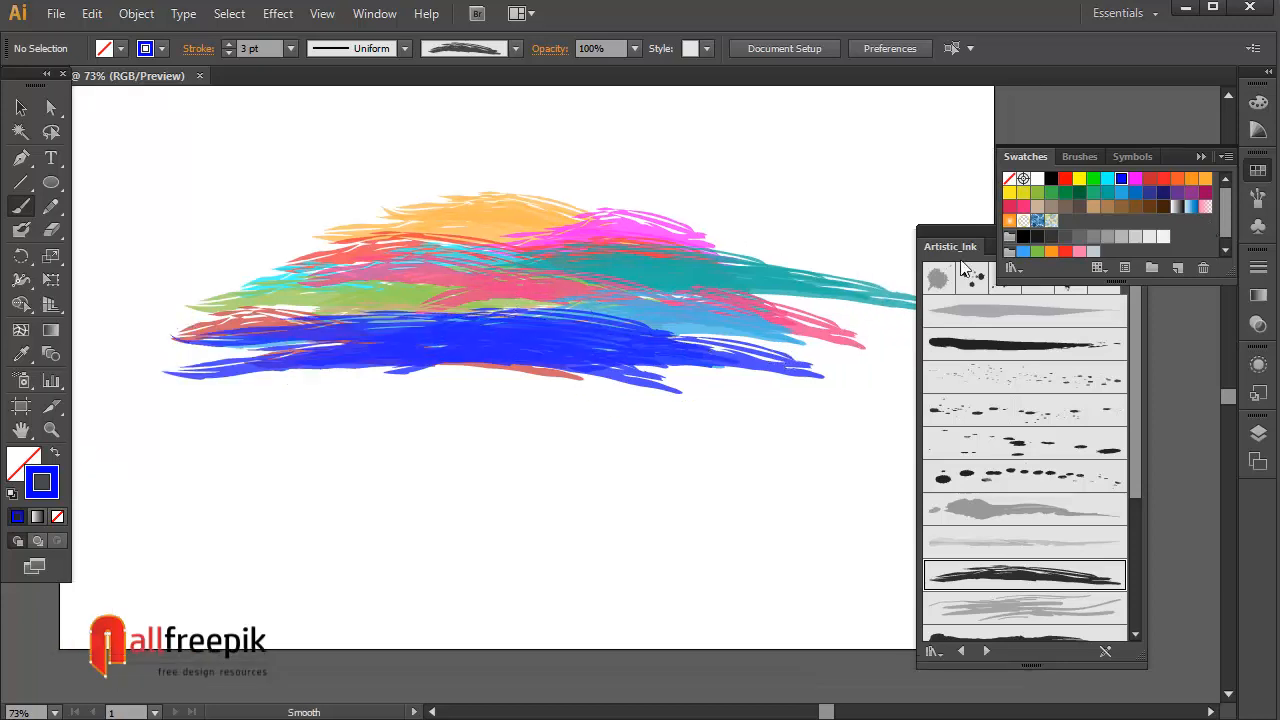
Add yellow accent strokes over the blue area and at the upper left, and a dark magenta stroke across the orange area
click(1079, 180)
mouse_move(268, 338)
mouse_down()
mouse_move(672, 336)
mouse_move(697, 356)
mouse_up()
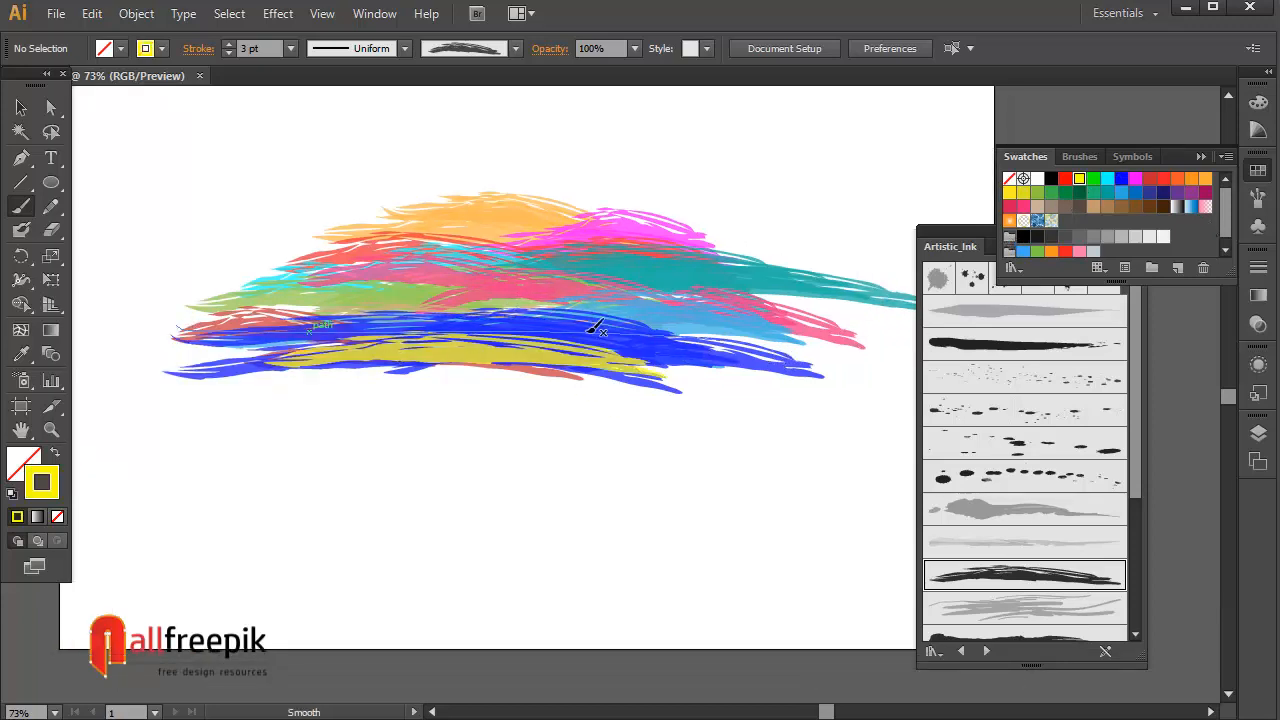
drag(598, 324, 729, 329)
drag(277, 234, 488, 262)
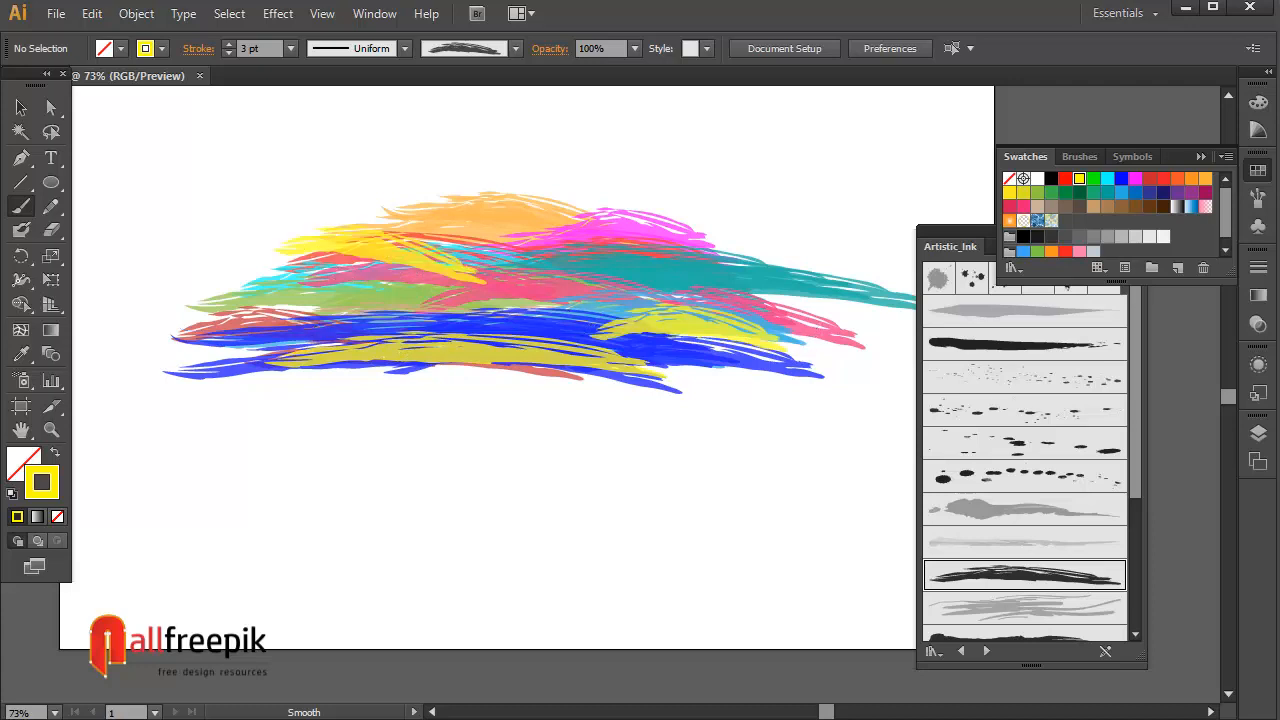
click(1205, 192)
drag(355, 212, 650, 280)
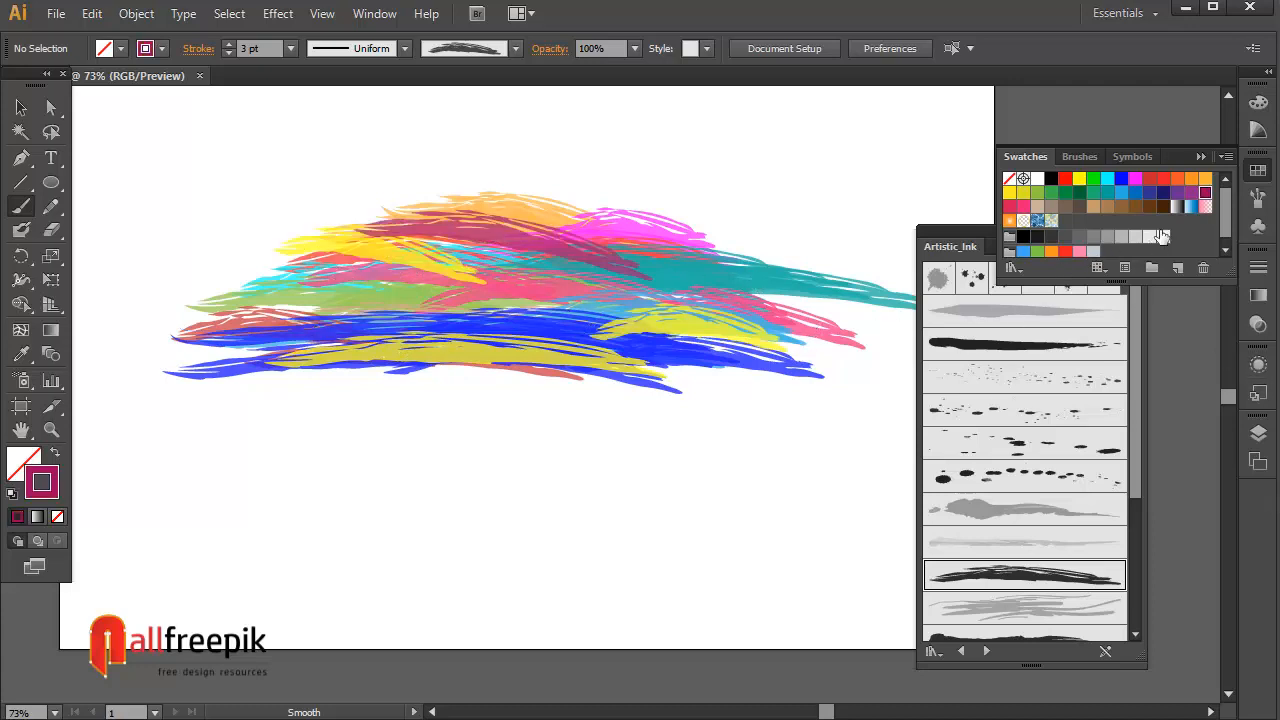
Paint long pink strokes along the bottom of the painted area, over the blue and yellow ones
click(1023, 206)
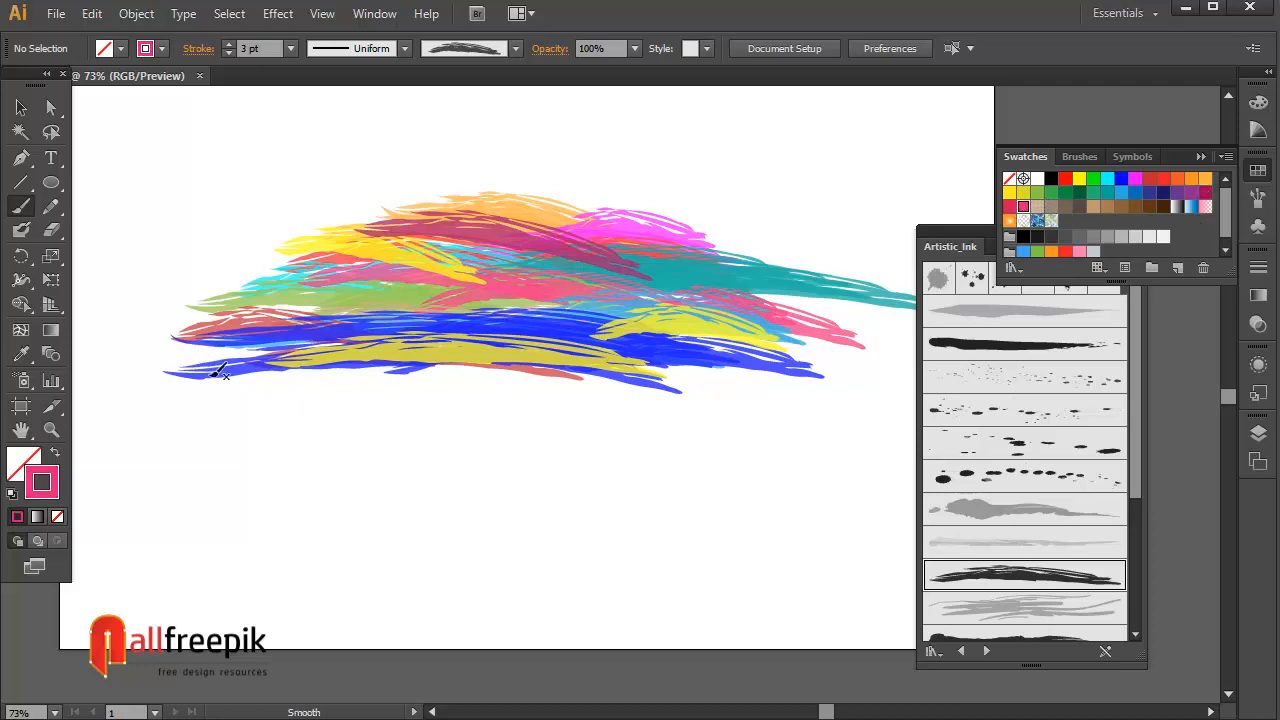
drag(216, 372, 912, 394)
drag(240, 340, 726, 400)
mouse_move(141, 366)
mouse_down()
mouse_move(247, 381)
mouse_move(157, 384)
mouse_up()
key(ctrl+z)
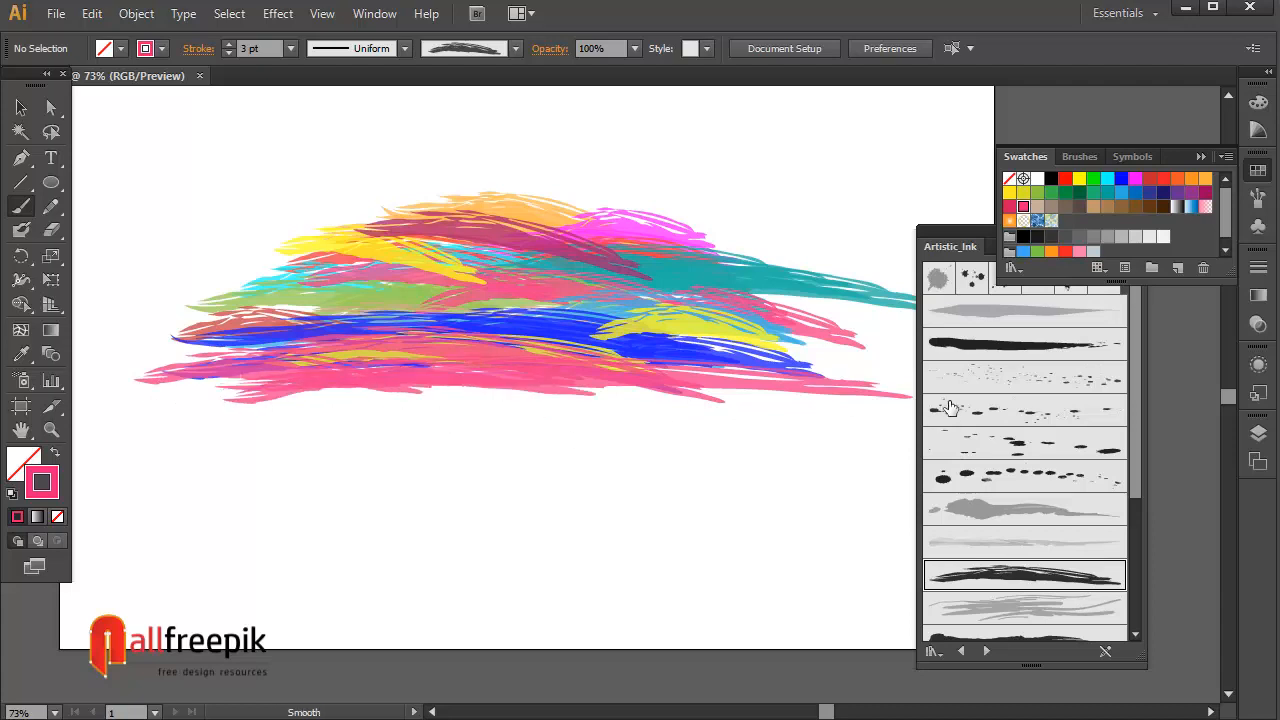
Add a yellow, a bright red and a magenta stroke over the lower edge of the pink area
click(1079, 178)
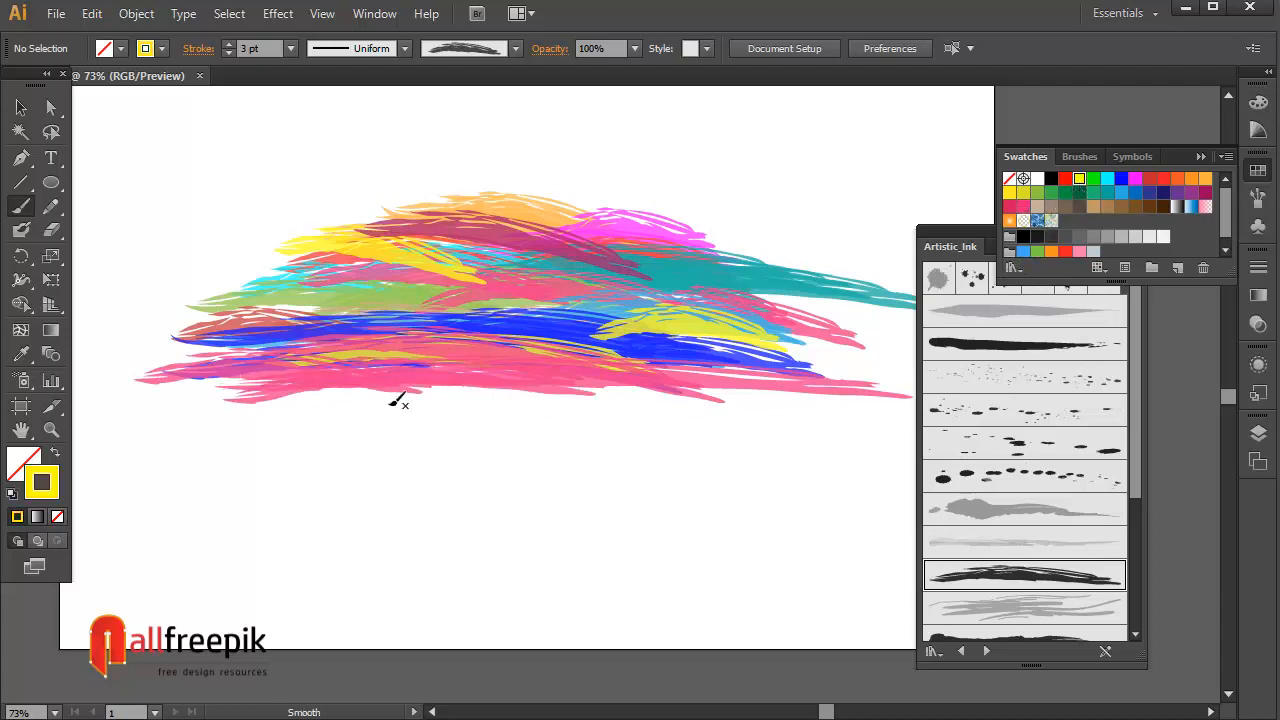
drag(260, 389, 660, 399)
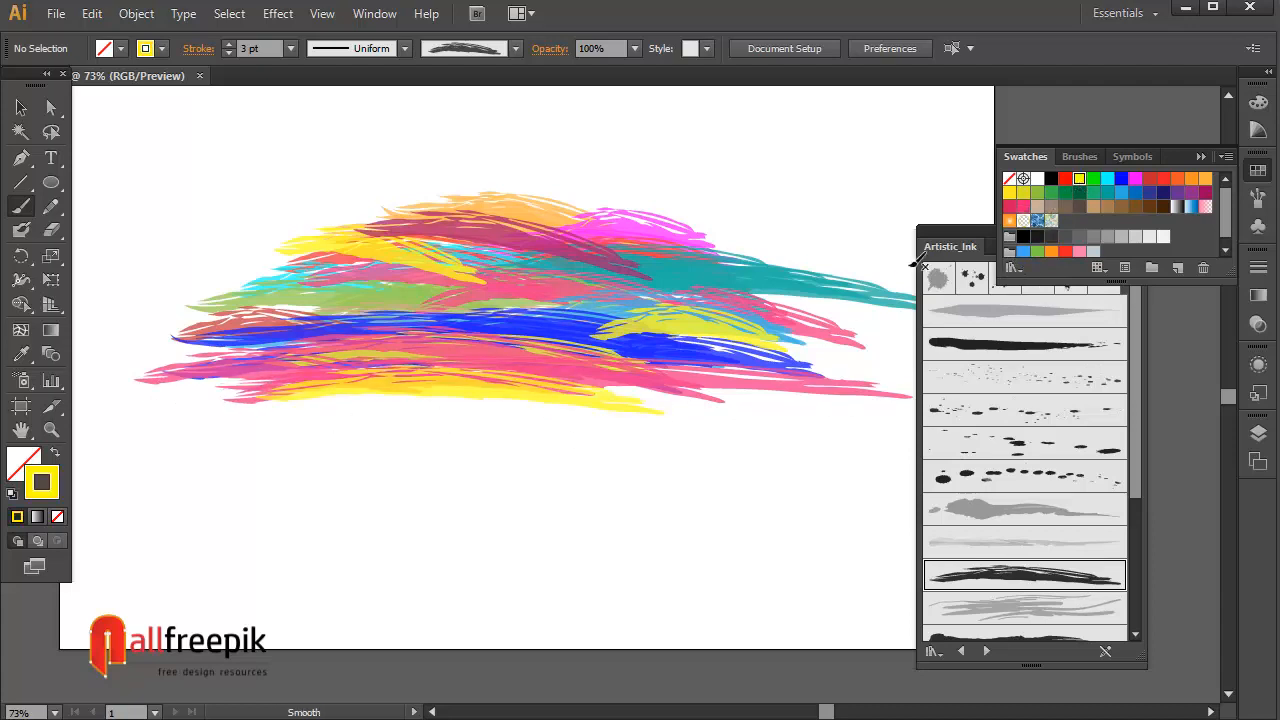
click(1065, 178)
drag(180, 391, 430, 409)
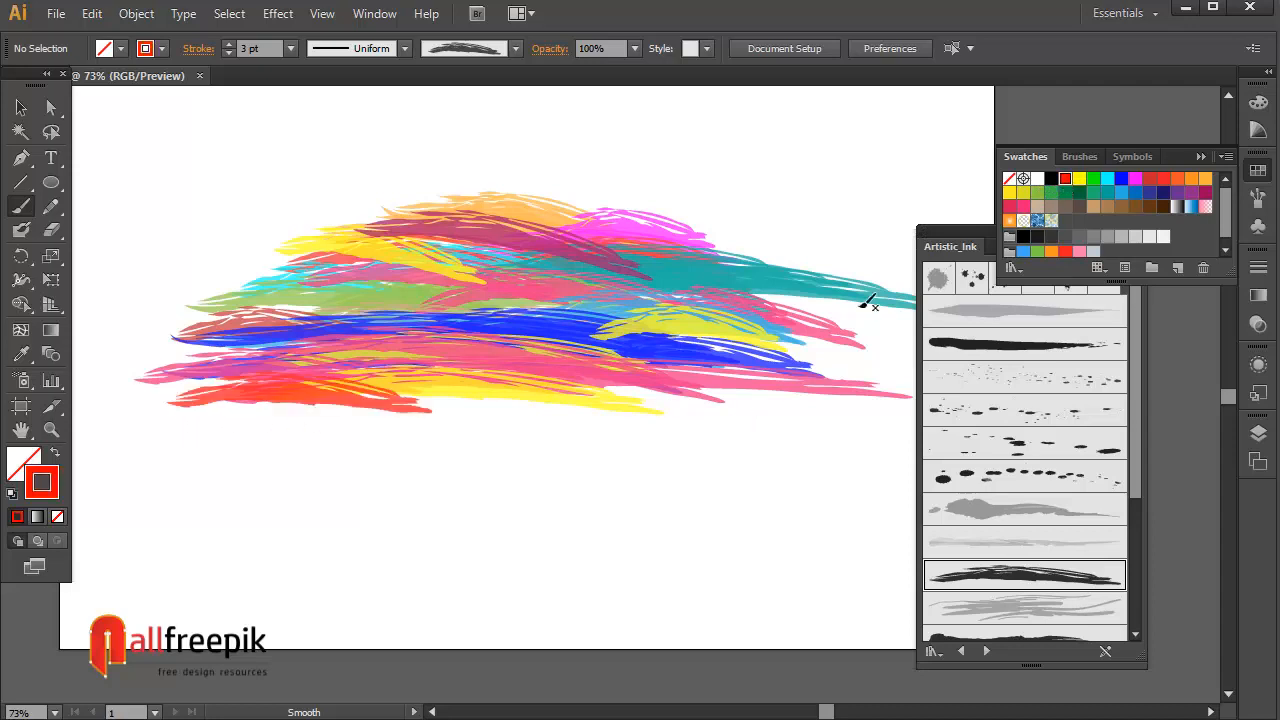
click(1135, 178)
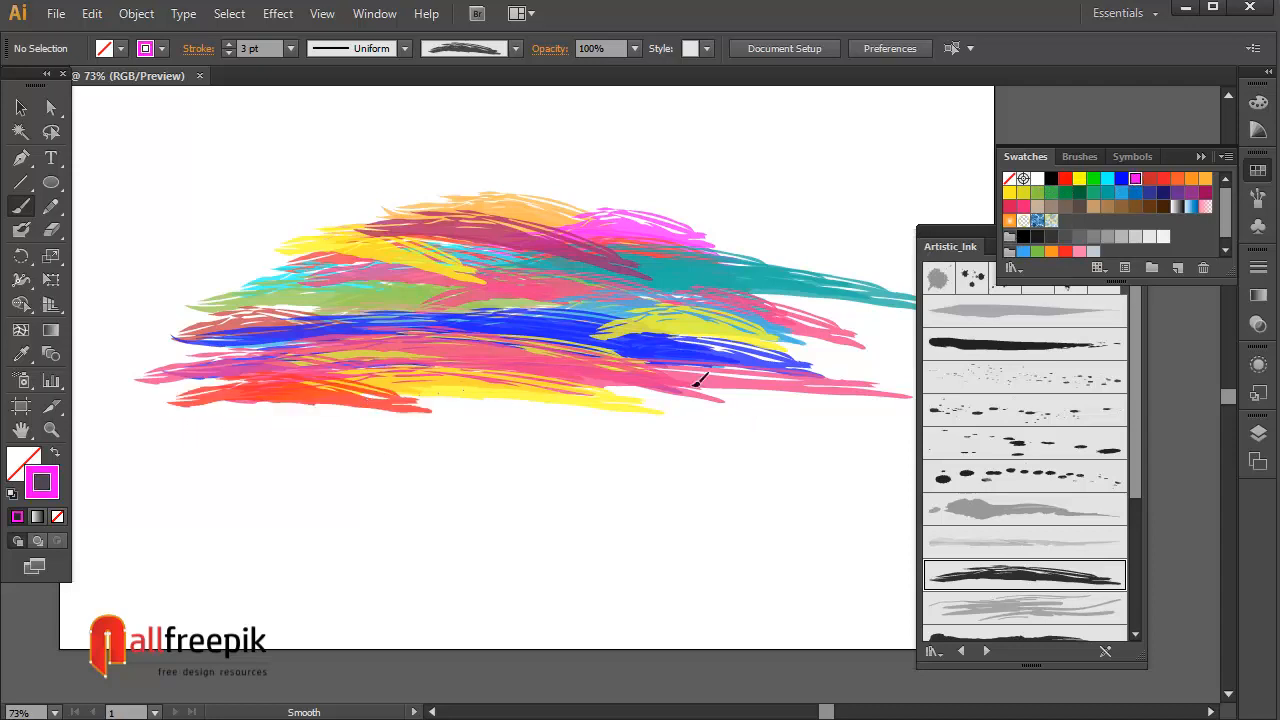
mouse_move(697, 381)
mouse_down()
mouse_move(567, 405)
mouse_move(312, 399)
mouse_move(830, 418)
mouse_up()
Paint wide light orange strokes along the bottom of the painted area, beneath the red and yellow ones
click(1201, 180)
drag(437, 418, 744, 408)
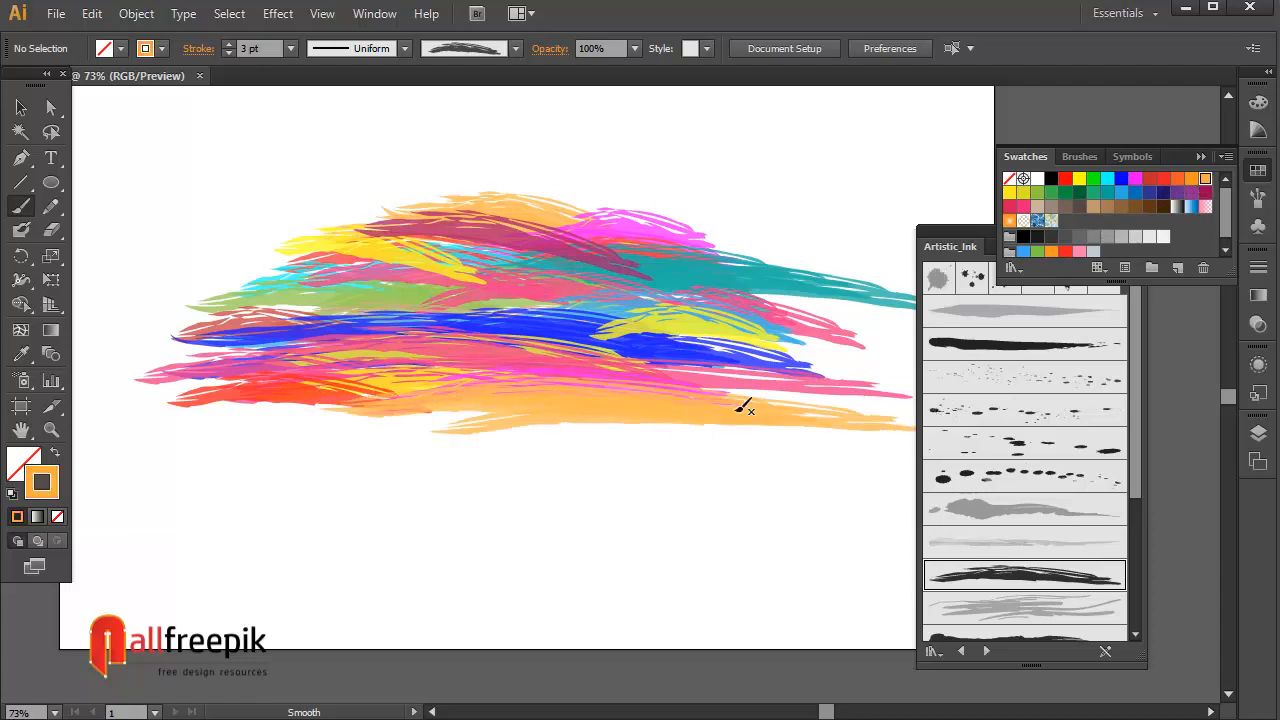
mouse_move(470, 401)
mouse_down()
mouse_move(168, 425)
mouse_move(750, 426)
mouse_up()
Paint overlapping sky blue strokes over and below the light orange ones along the bottom edge
click(1121, 194)
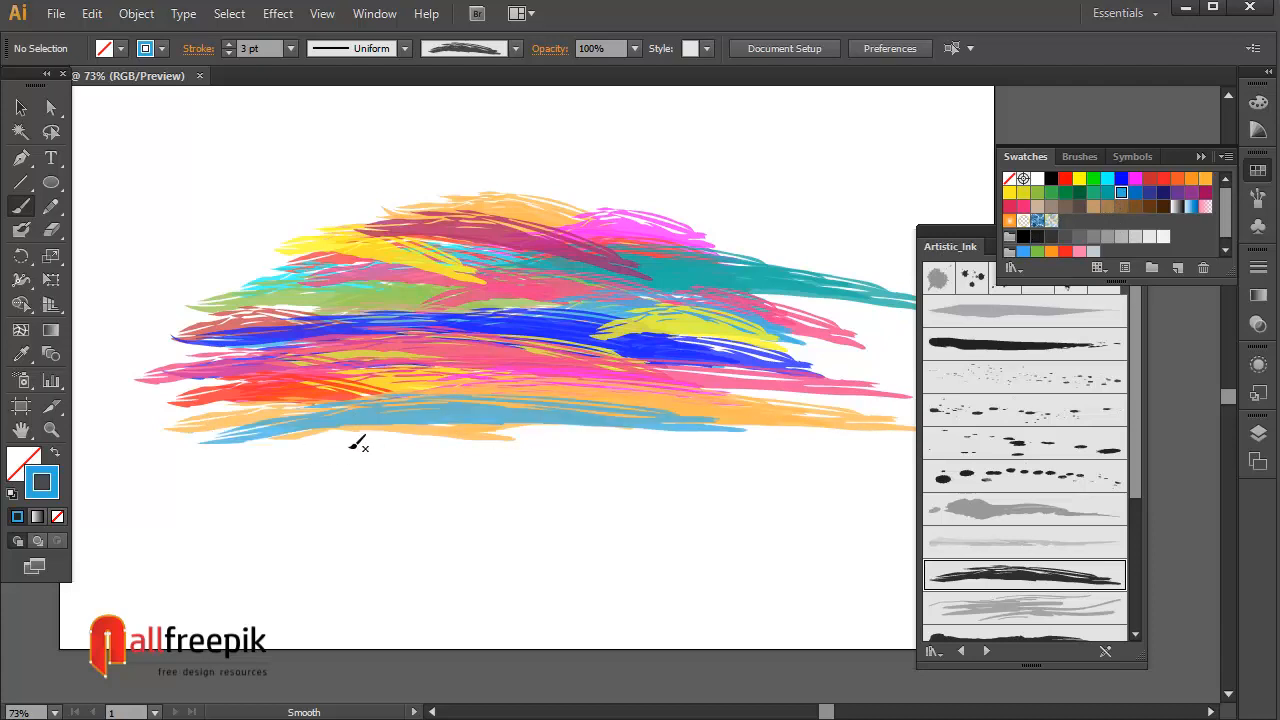
drag(351, 449, 828, 447)
drag(466, 433, 900, 447)
drag(274, 450, 612, 453)
drag(268, 437, 450, 448)
Set the stroke weight of four strokes, including the long blue and the upper yellow one, to 6 pt
ctrl+alt+click(625, 345)
drag(641, 374, 641, 358)
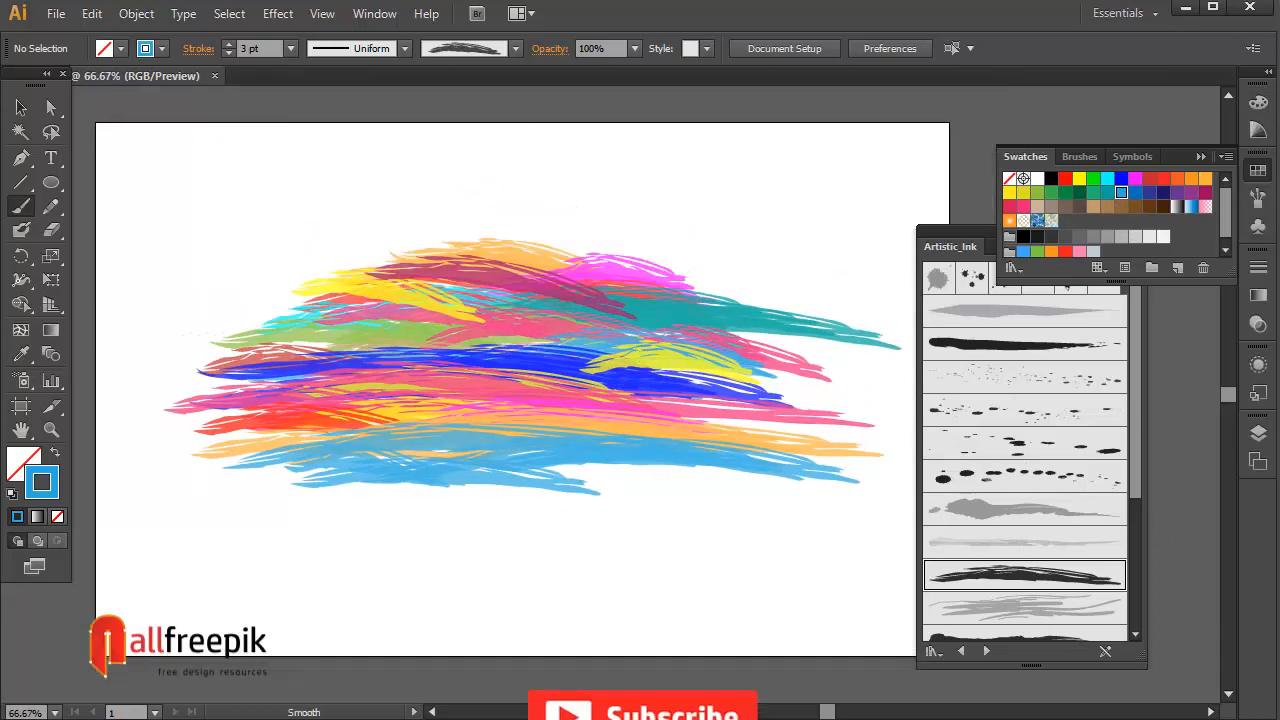
key(v)
click(274, 367)
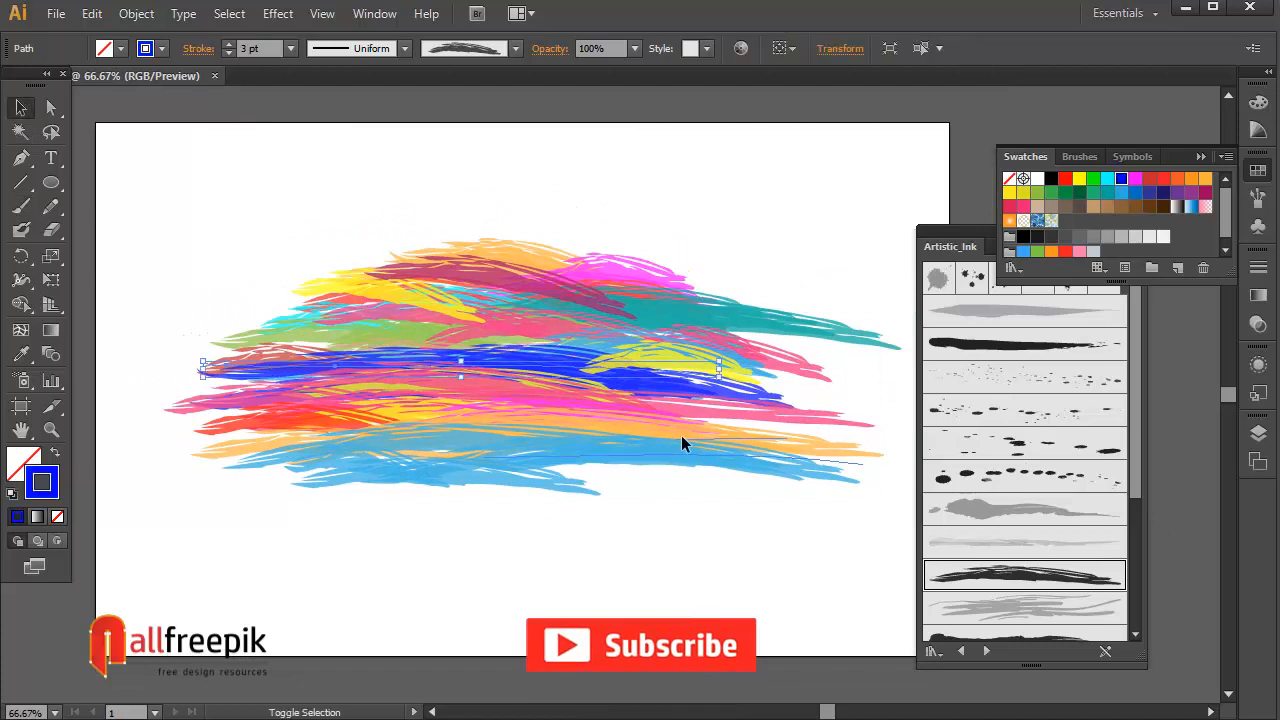
shift+click(683, 438)
shift+click(719, 349)
shift+click(352, 297)
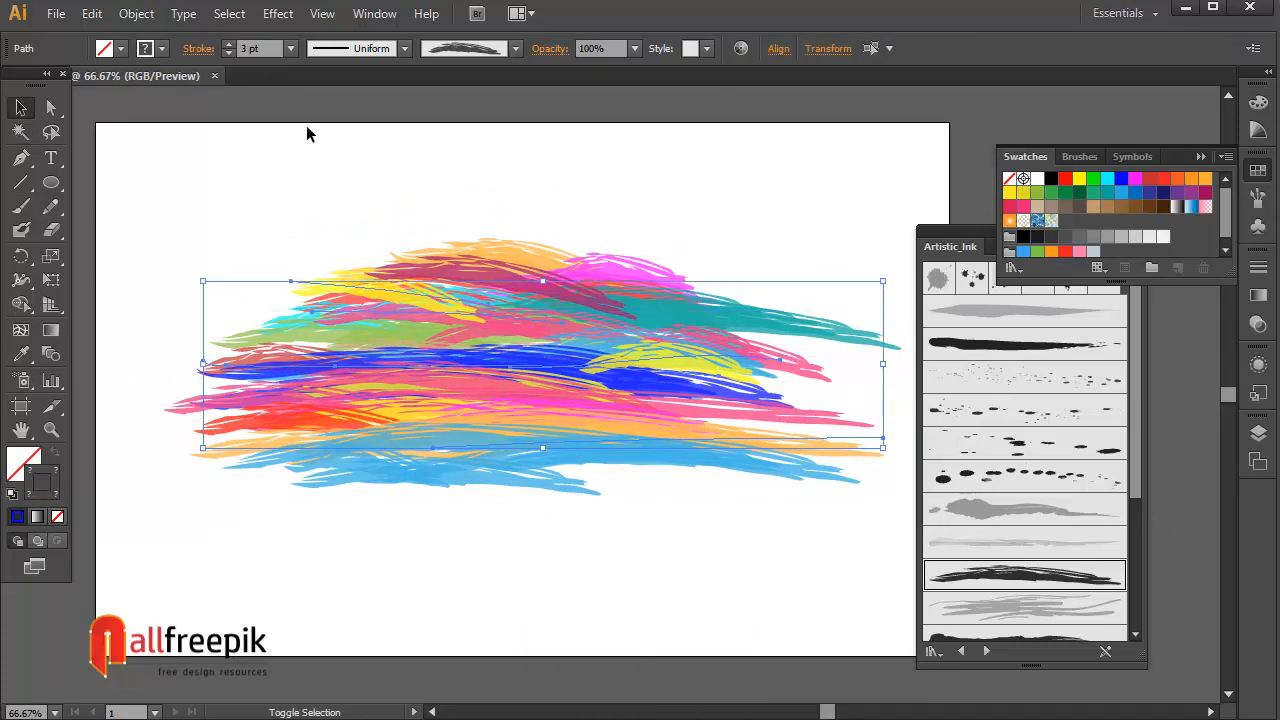
click(290, 48)
click(309, 241)
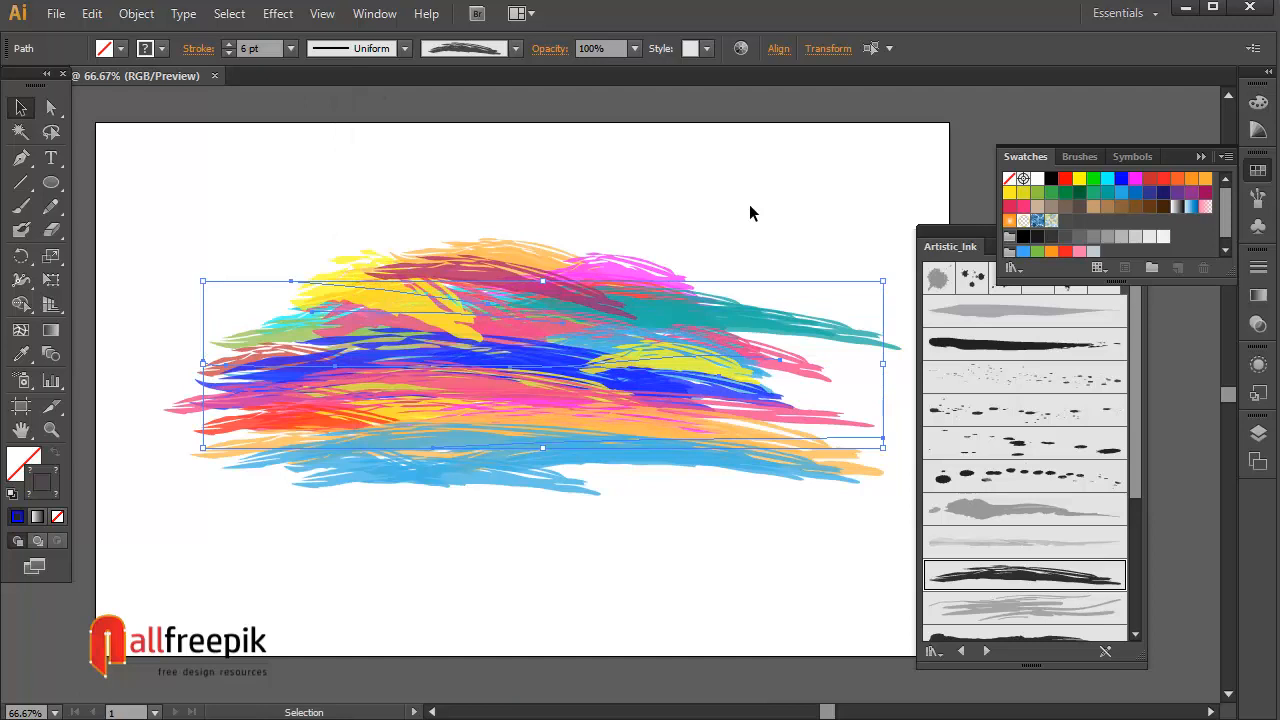
Shift the teal stroke inward from the right side and the dark red stroke outward past the left edge
click(749, 205)
click(791, 407)
click(835, 260)
mouse_move(848, 327)
mouse_down()
mouse_move(773, 325)
mouse_move(785, 322)
mouse_up()
click(840, 362)
drag(207, 363, 151, 364)
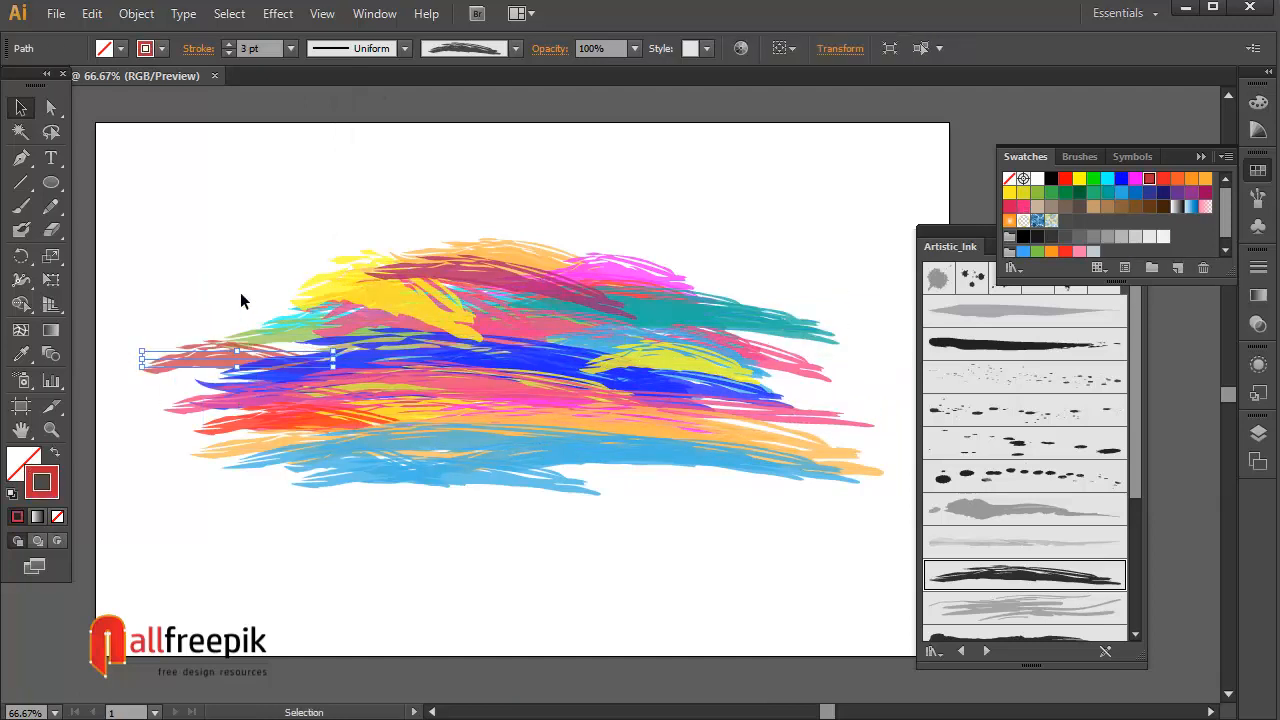
Move the green stroke up and outward to the left, and stretch the dark red stroke wider to the right
drag(273, 325, 241, 300)
click(263, 358)
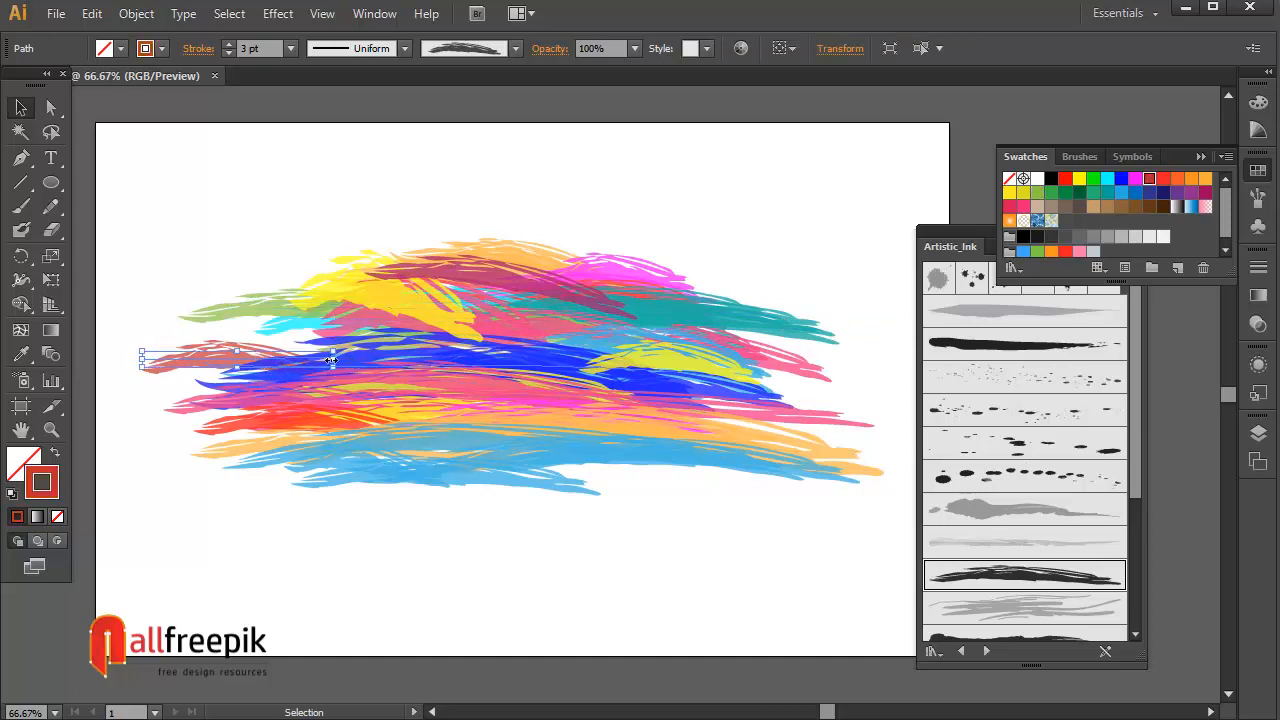
drag(333, 359, 463, 360)
Move the lower pink stroke outward to the left and the lowest sky blue stroke to the right
drag(224, 399, 201, 407)
click(368, 503)
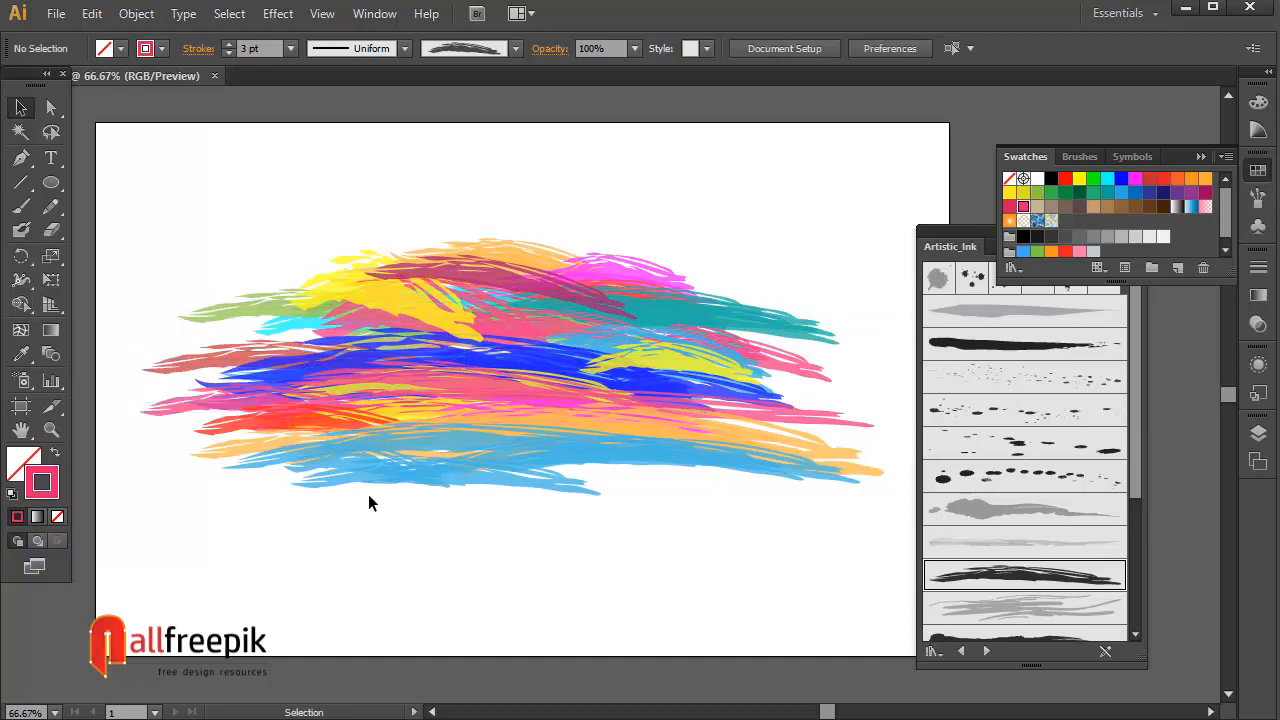
drag(363, 487, 510, 490)
Select all the strokes, stretch the artwork taller and move it slightly up on the artboard
drag(786, 586, 335, 210)
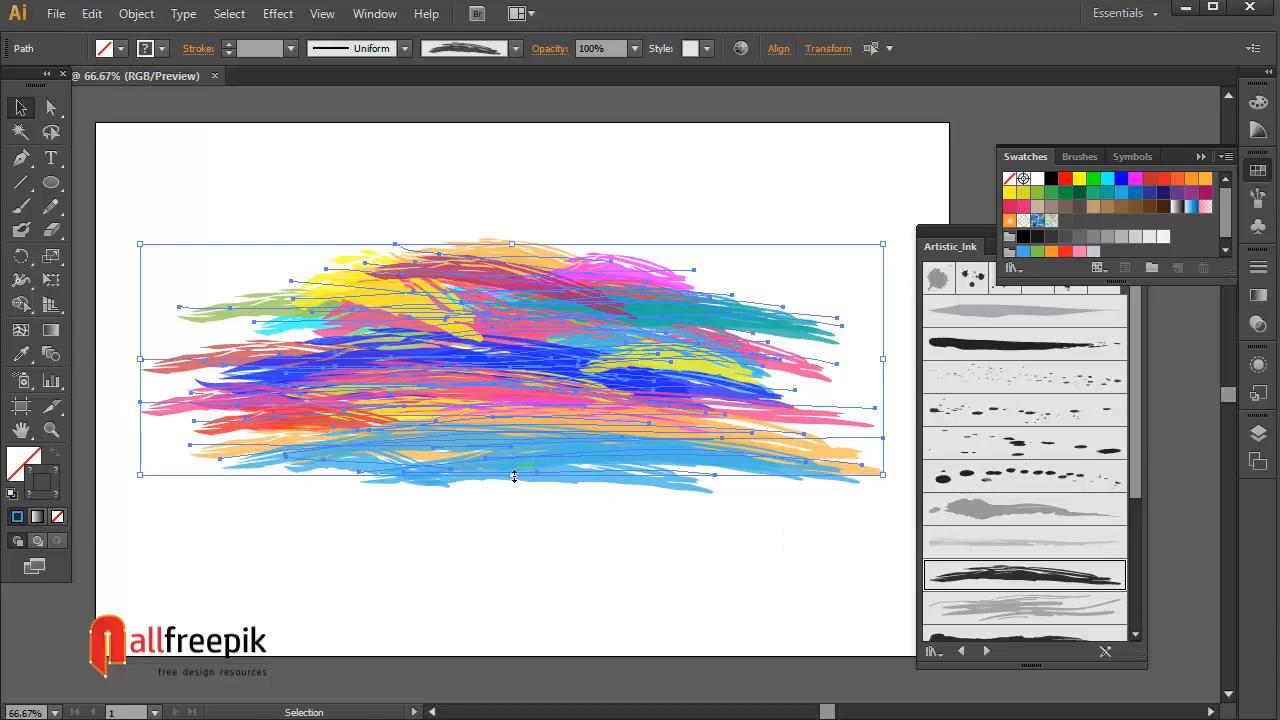
drag(514, 476, 516, 522)
drag(617, 349, 632, 317)
click(749, 191)
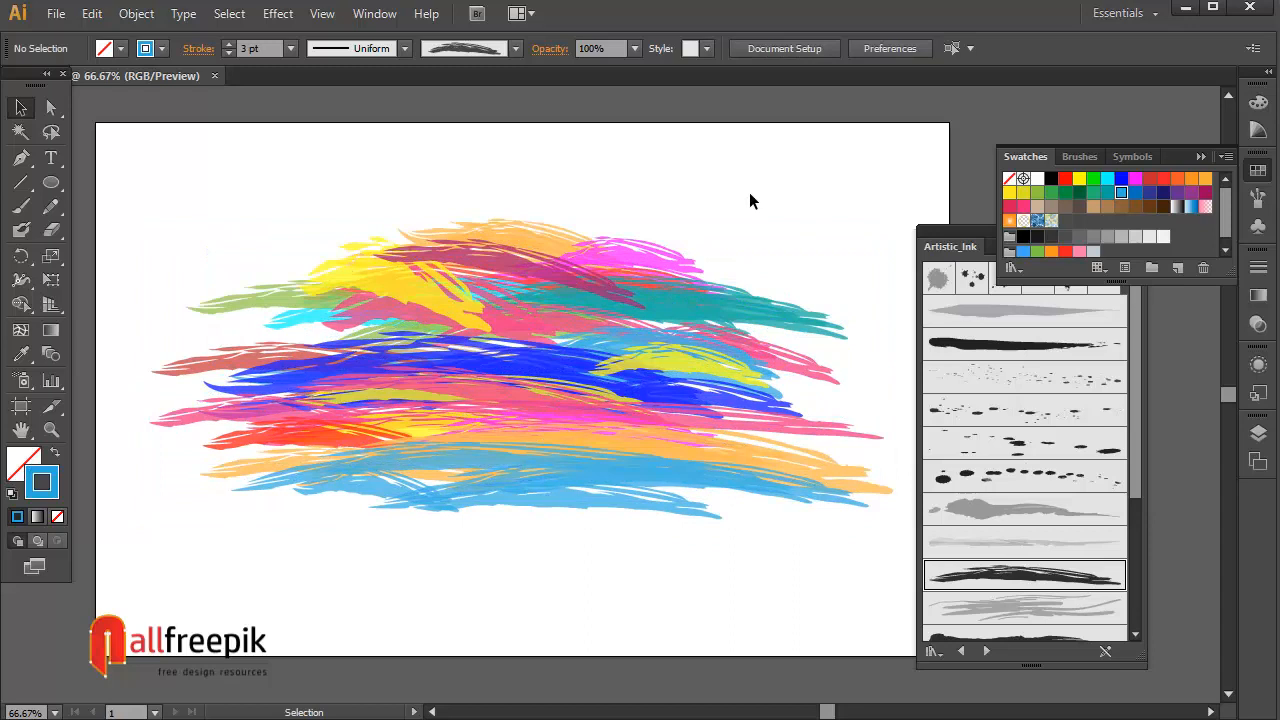
Move the thick yellow stroke down and rotate it to follow the curve of the strokes around it
drag(424, 296, 420, 323)
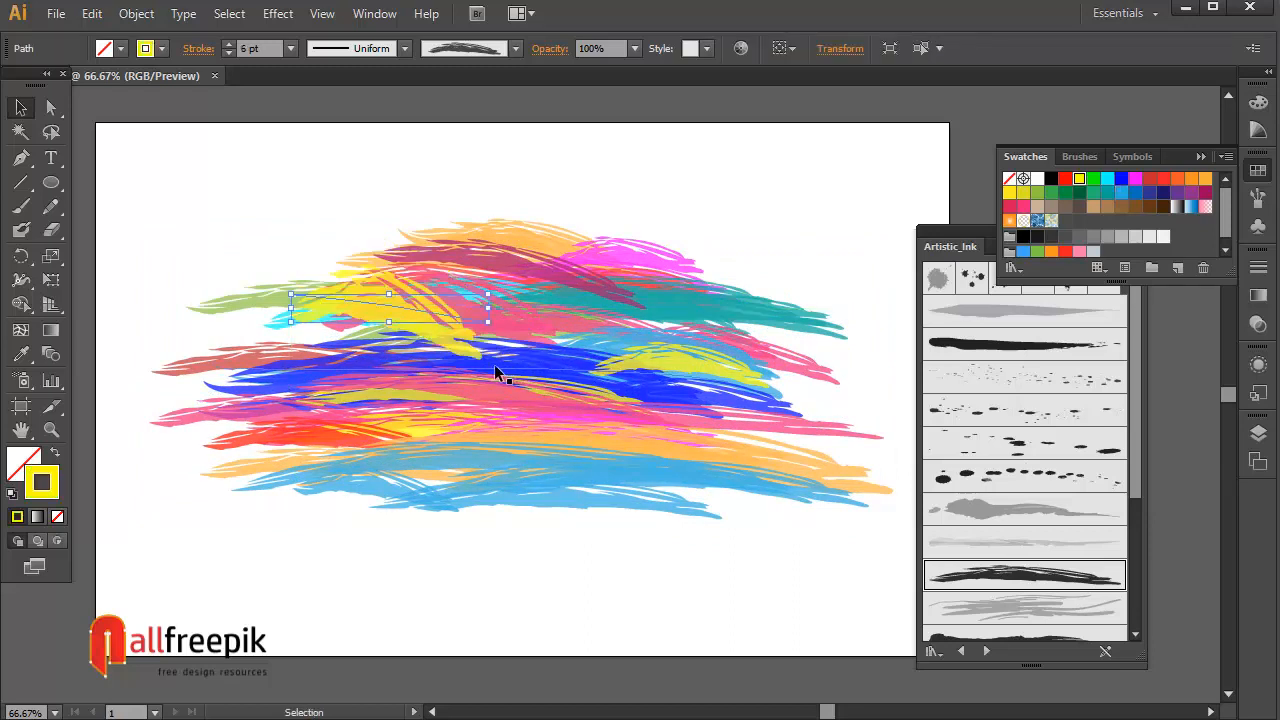
drag(498, 328, 511, 288)
drag(400, 309, 388, 323)
click(802, 227)
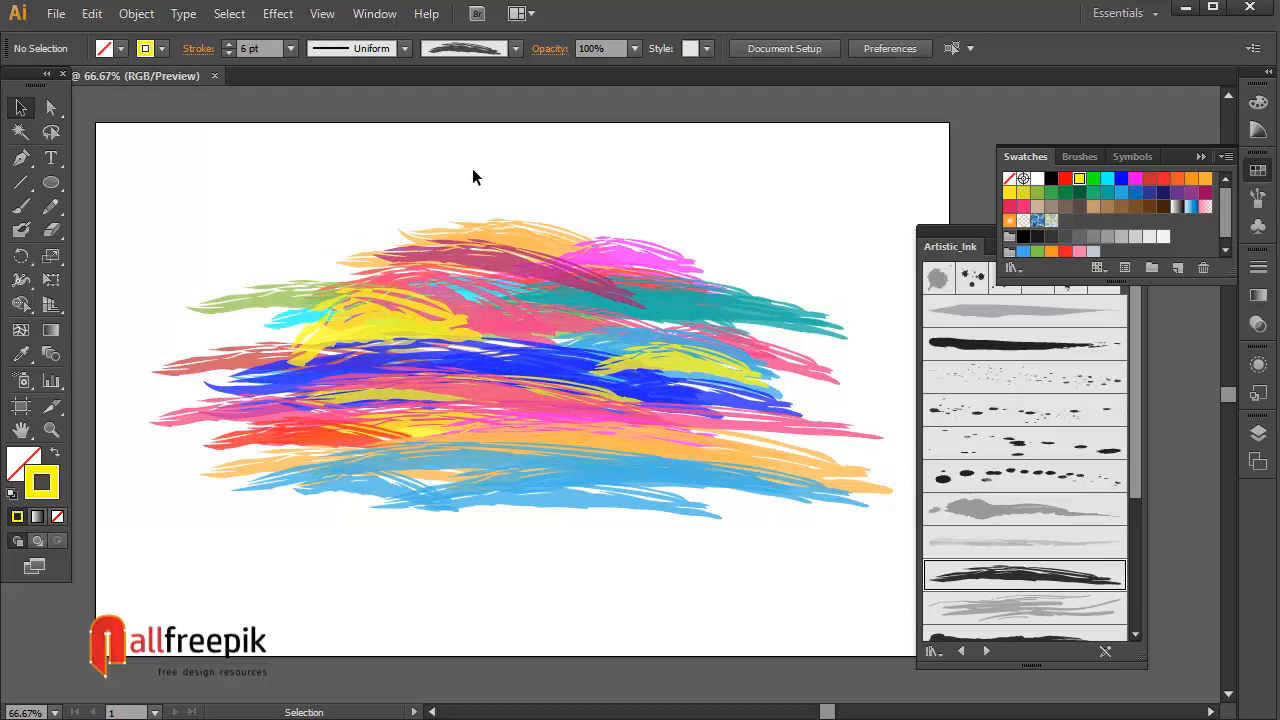
Paint yellow and pure blue splatters along the right side with the fine spatter brush from Artistic_Ink
click(20, 206)
click(1048, 378)
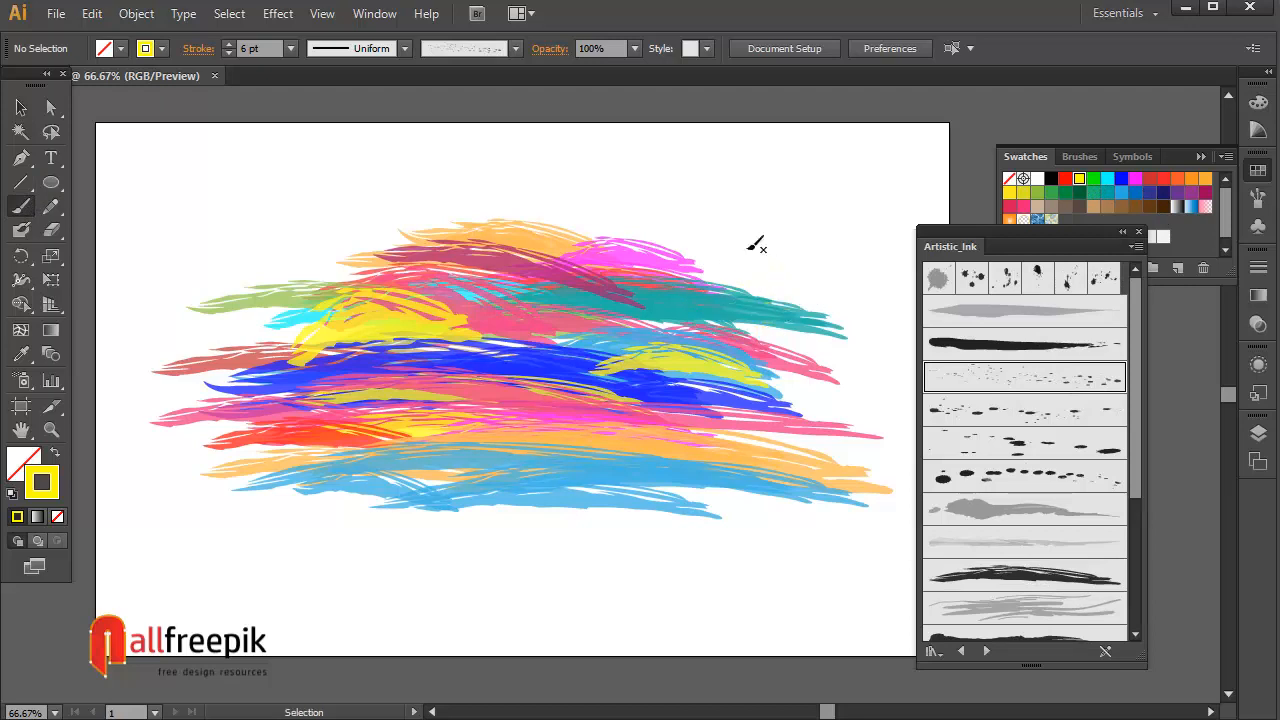
mouse_move(748, 249)
mouse_down()
mouse_move(786, 294)
mouse_move(814, 429)
mouse_move(849, 389)
mouse_move(860, 400)
mouse_up()
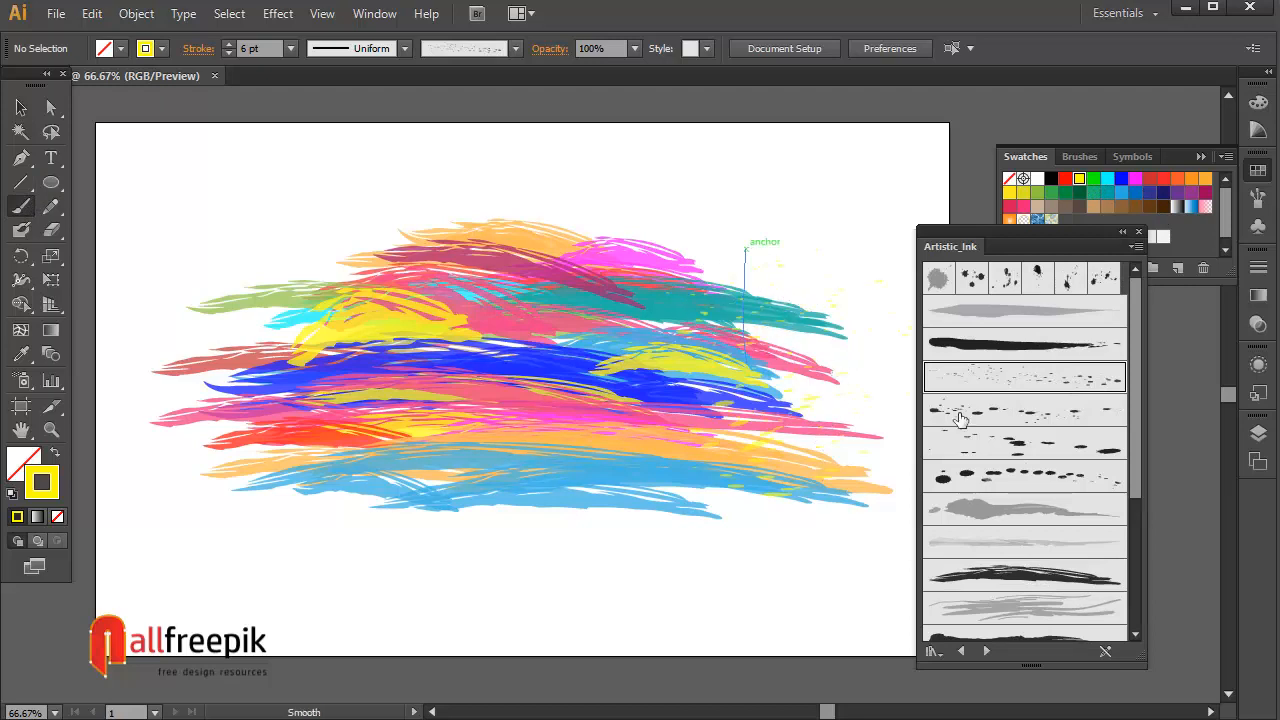
click(1121, 178)
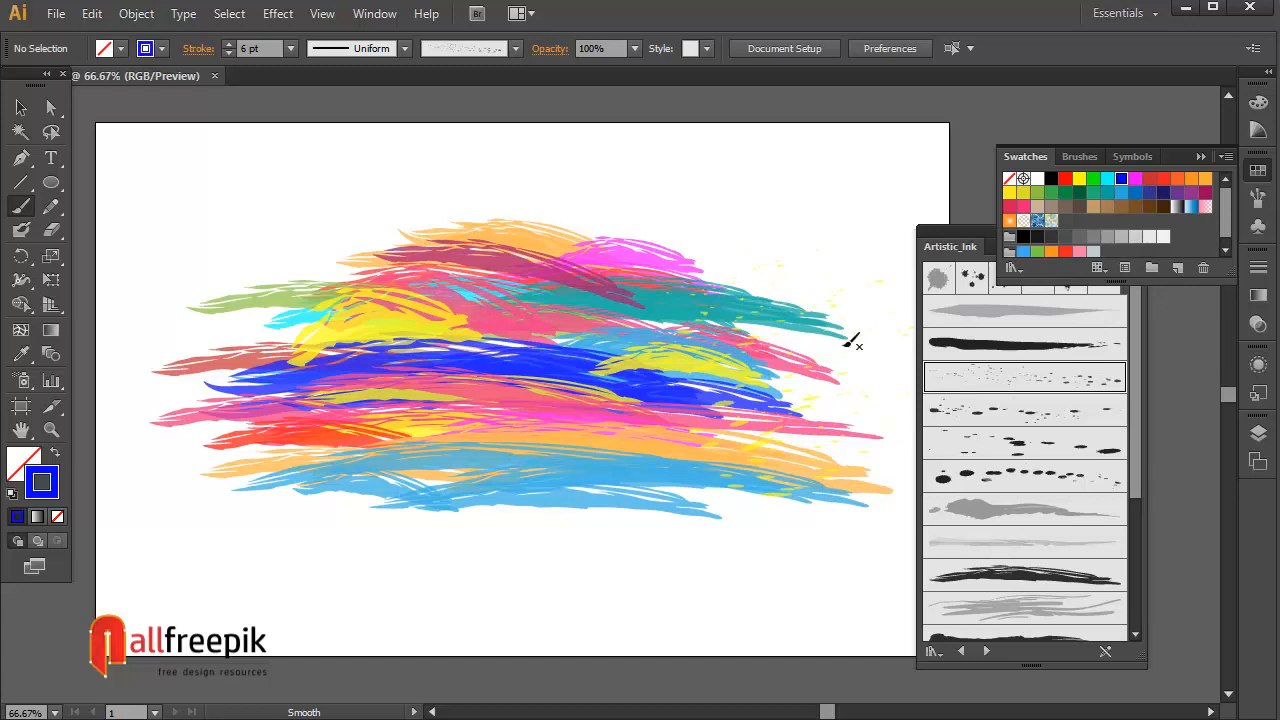
drag(849, 340, 828, 430)
drag(817, 352, 746, 428)
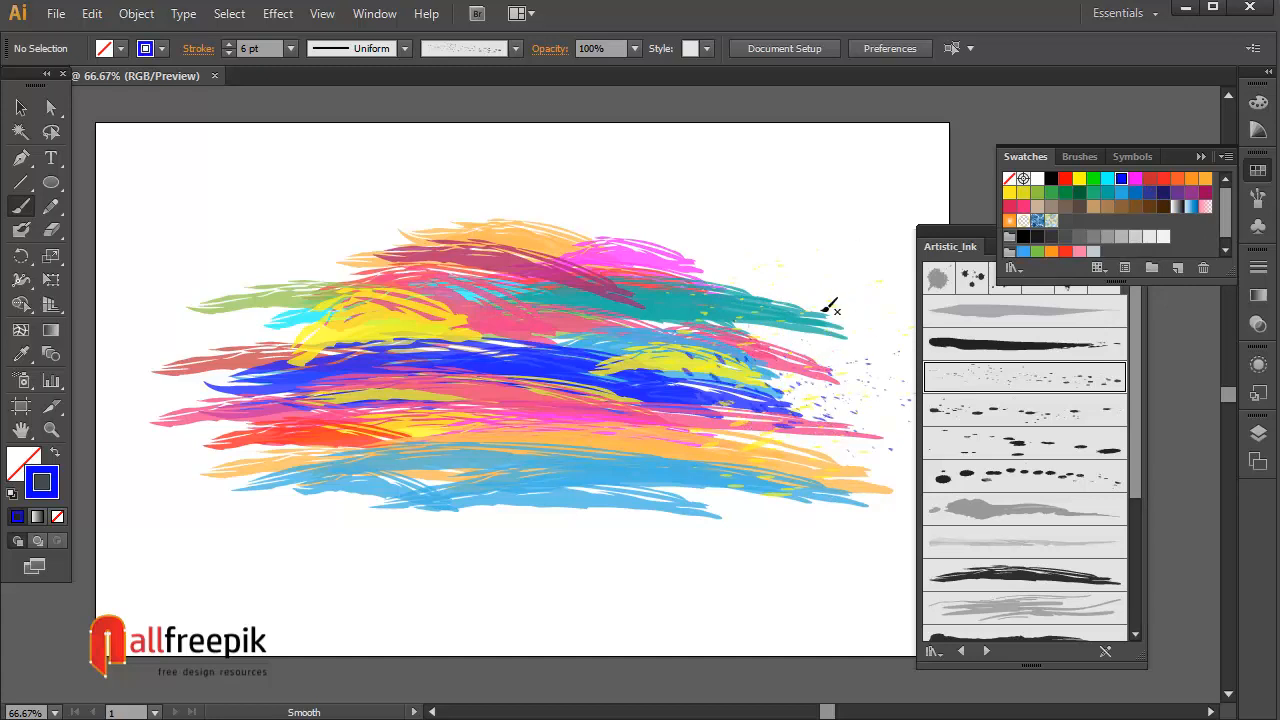
Add light orange and dull yellow splatters along the left edge of the artwork with the Paintbrush
click(1141, 181)
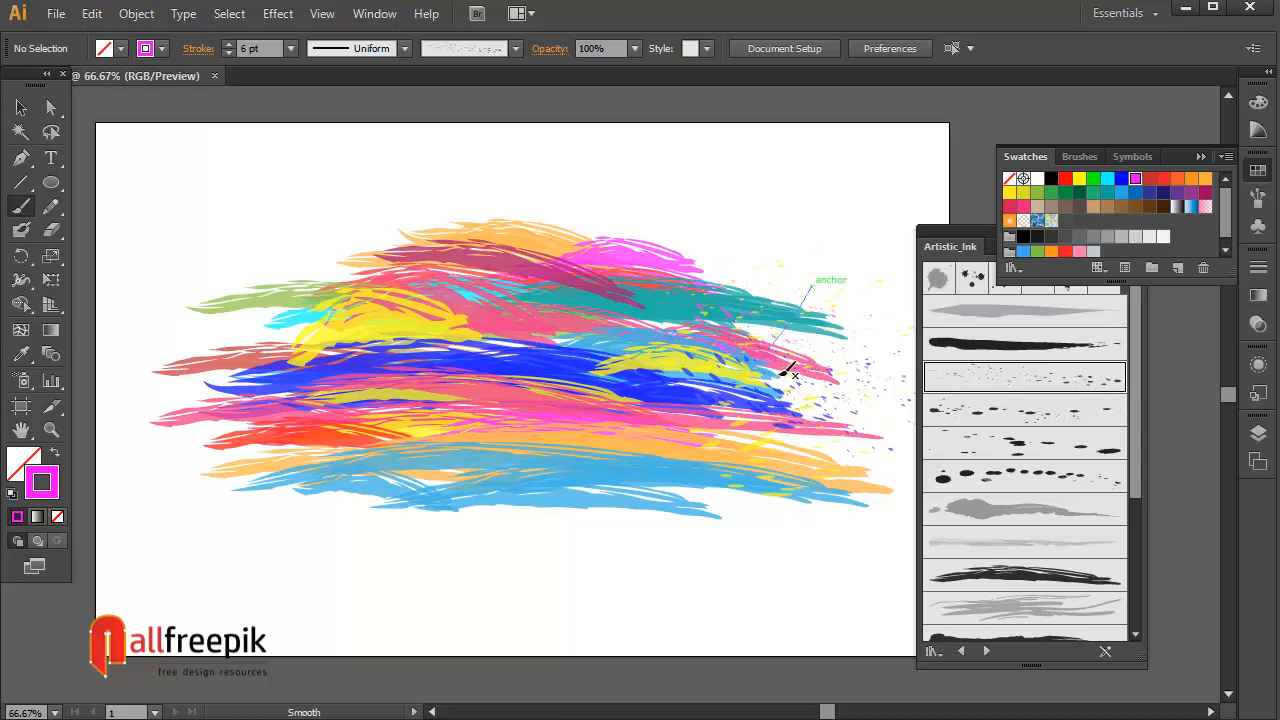
click(1204, 180)
mouse_move(245, 348)
mouse_down()
mouse_move(206, 443)
mouse_move(237, 447)
mouse_up()
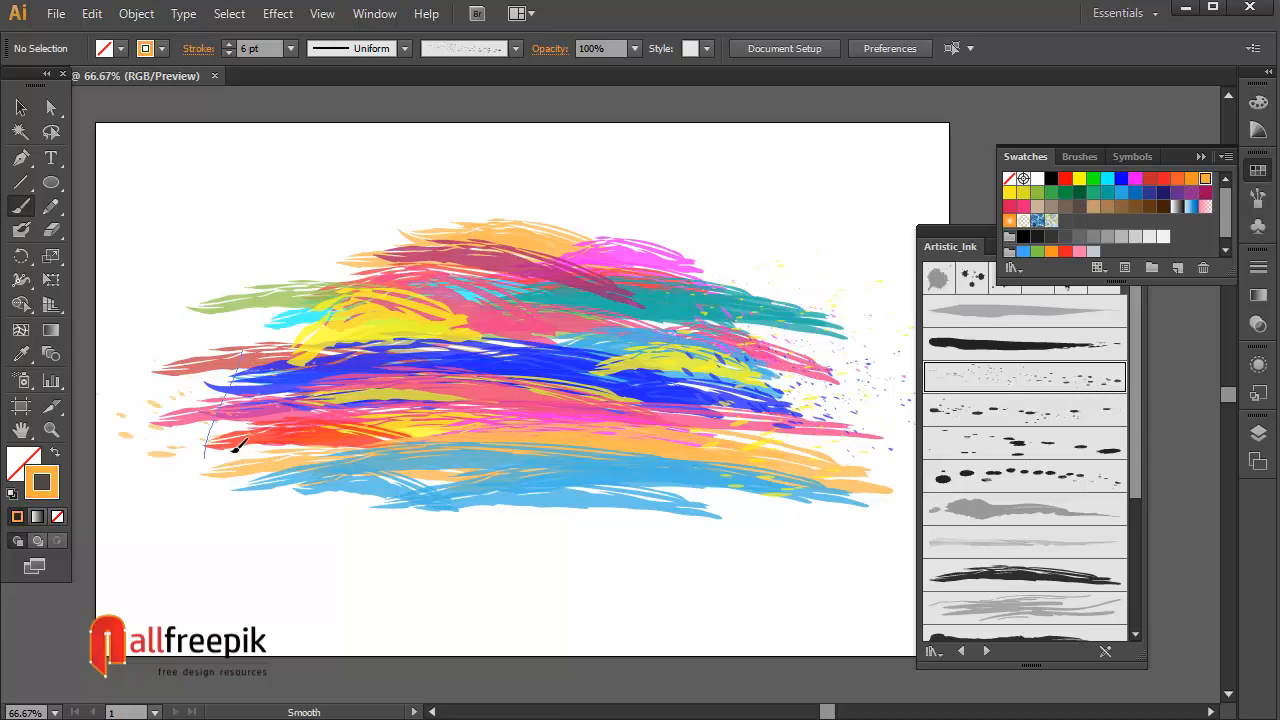
ctrl+click(300, 508)
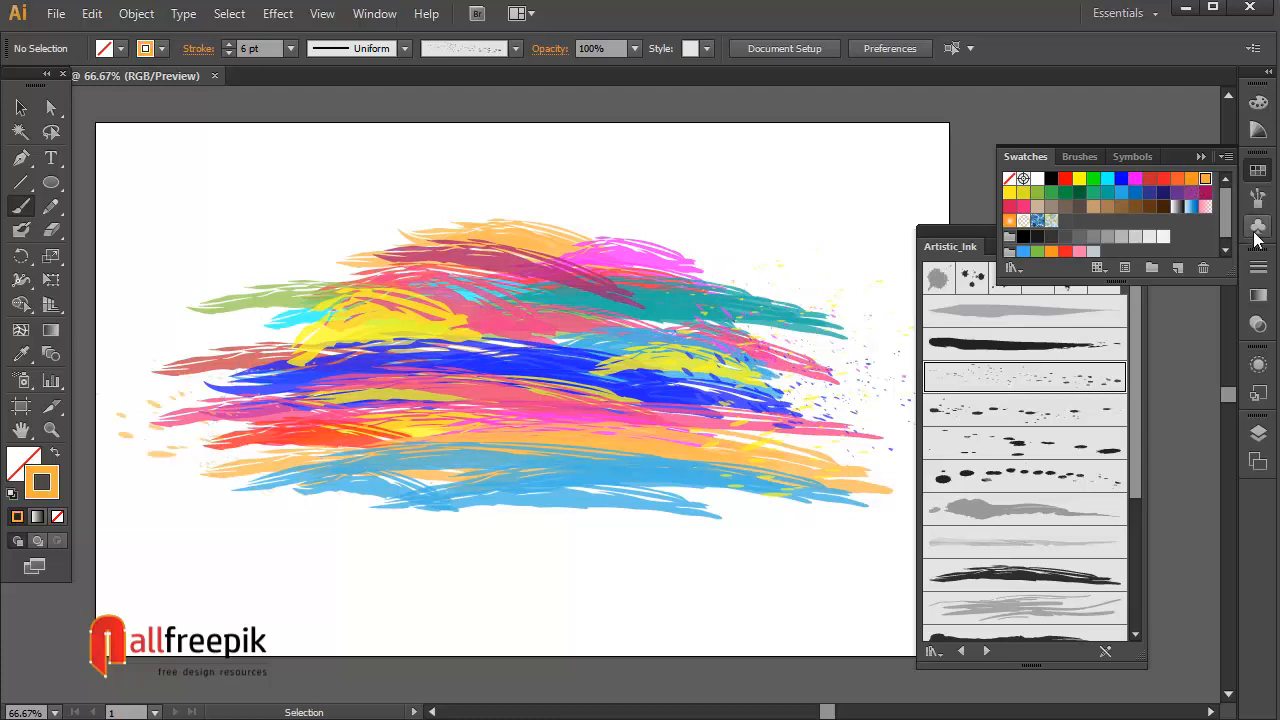
click(1023, 192)
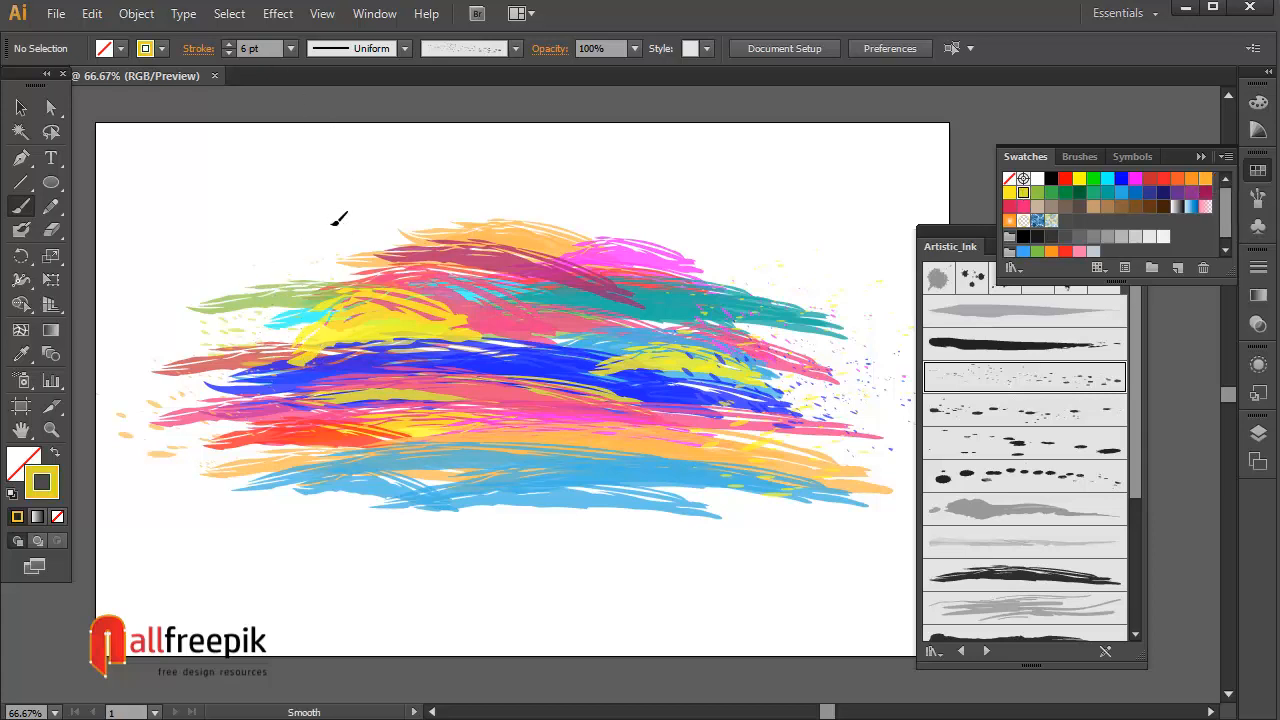
drag(217, 400, 215, 340)
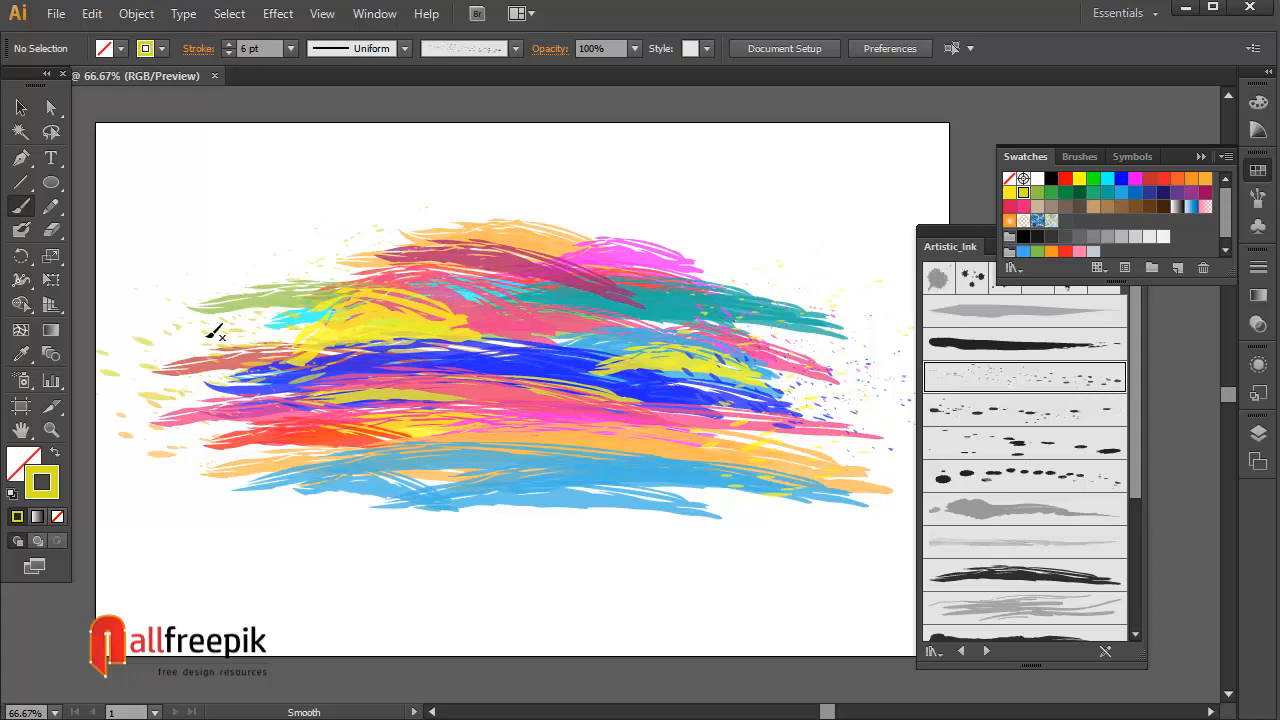
Paint sky blue splatters along the bottom edge of the artwork
click(1121, 192)
drag(550, 523, 366, 517)
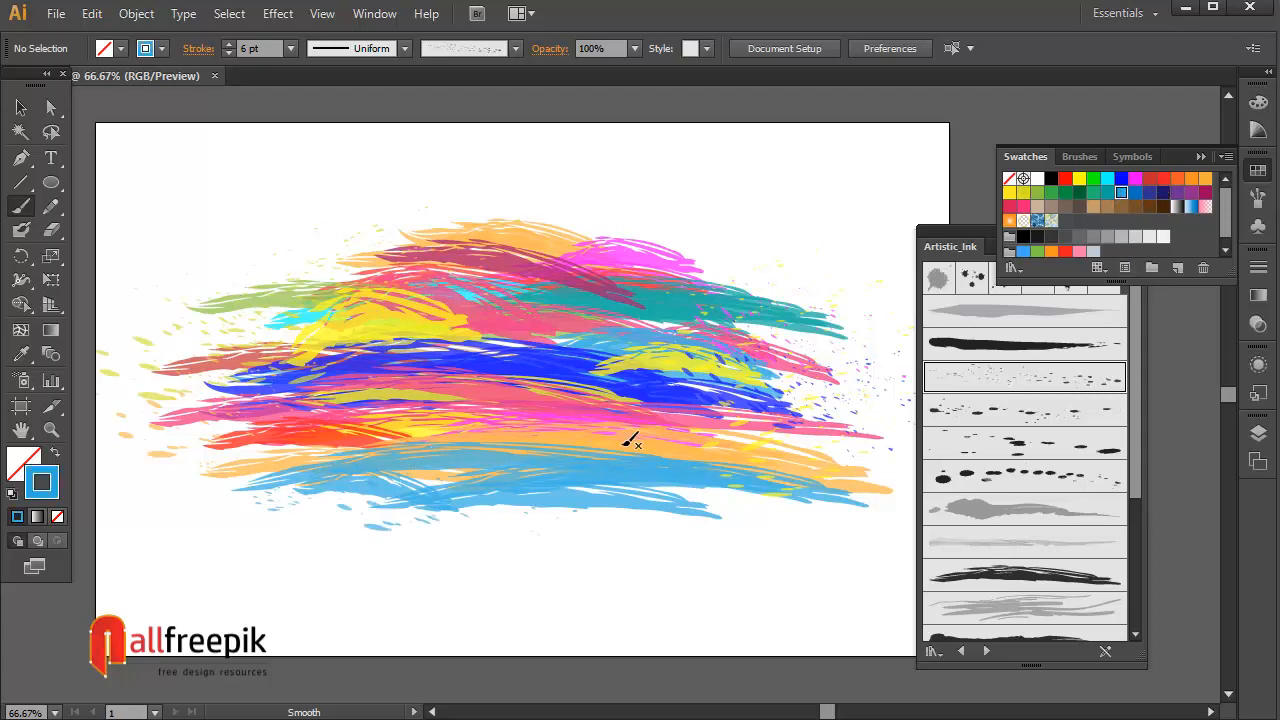
drag(707, 537, 652, 540)
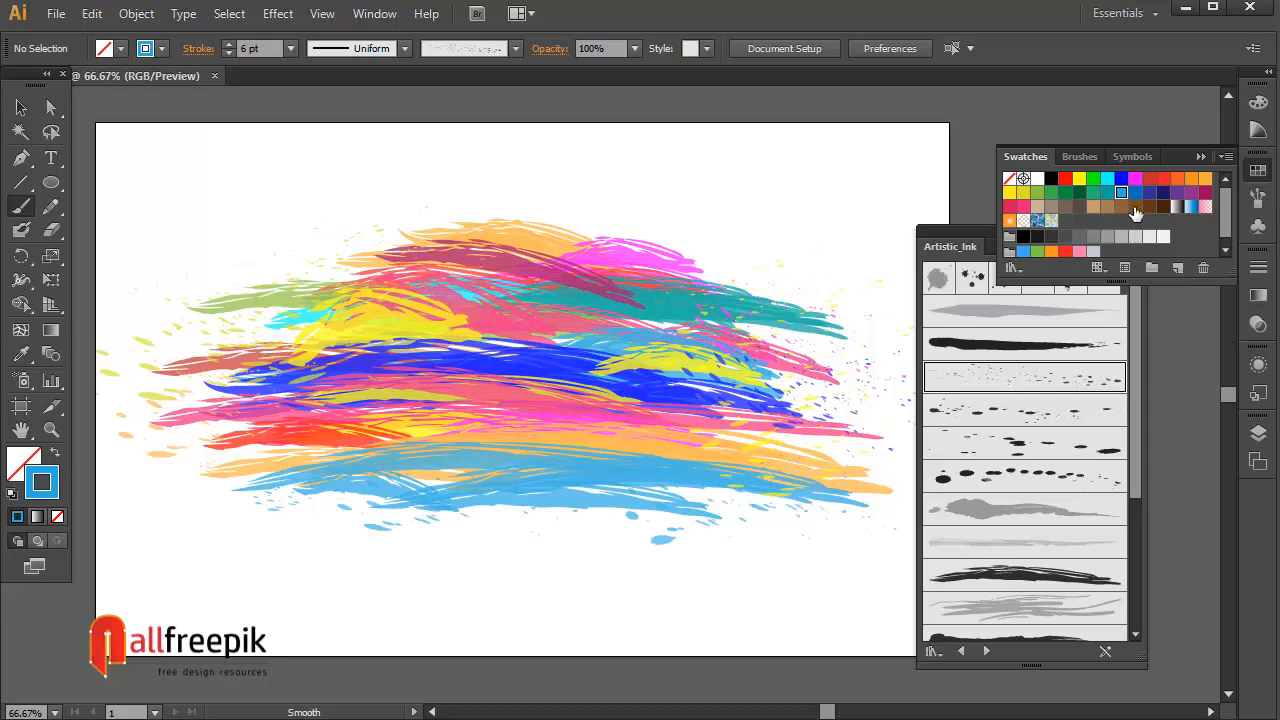
Paint magenta splatters over the upper right and the left side of the artwork with the coarser spatter brush
click(1055, 420)
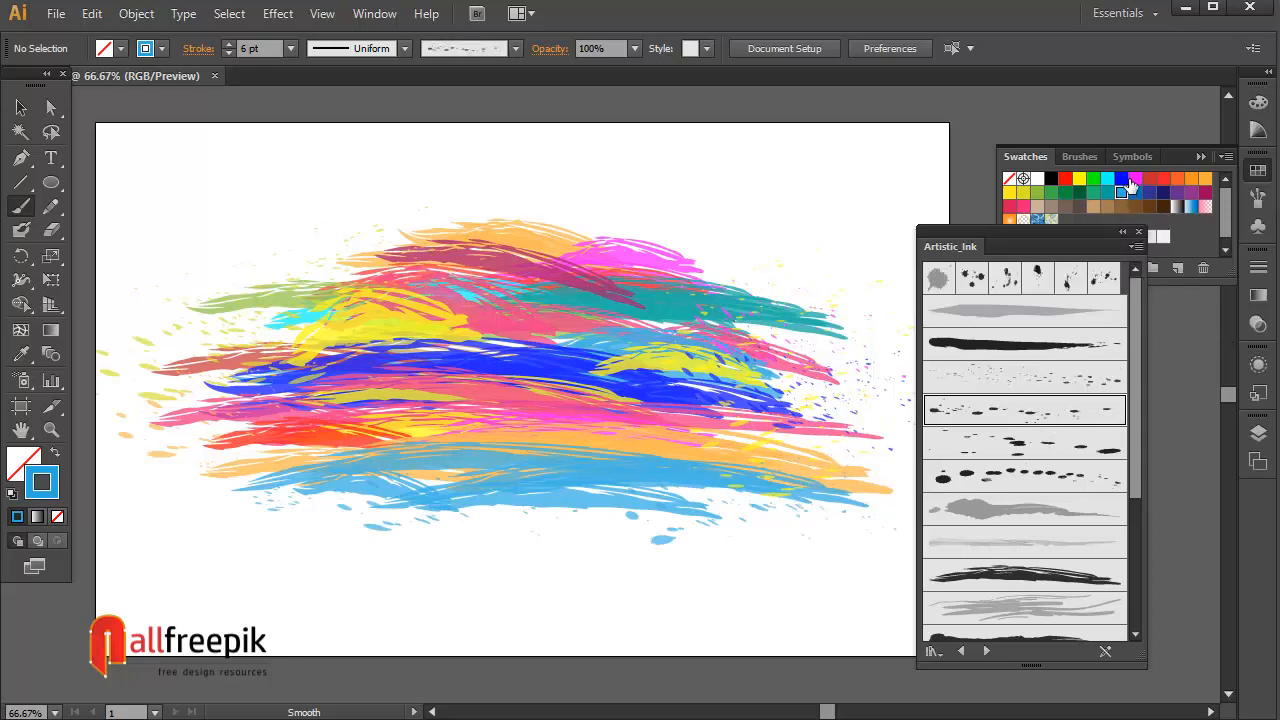
click(1134, 180)
drag(712, 254, 636, 325)
drag(590, 371, 587, 374)
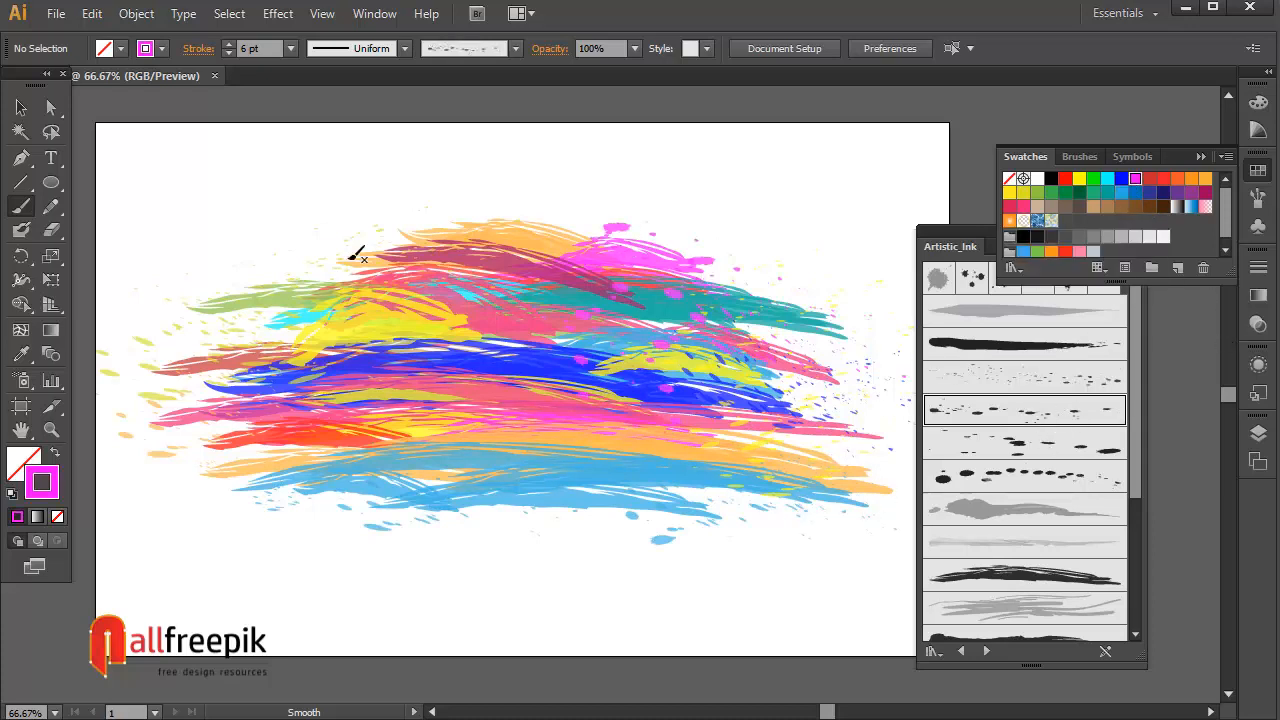
drag(348, 262, 311, 388)
drag(281, 272, 200, 482)
drag(235, 433, 268, 400)
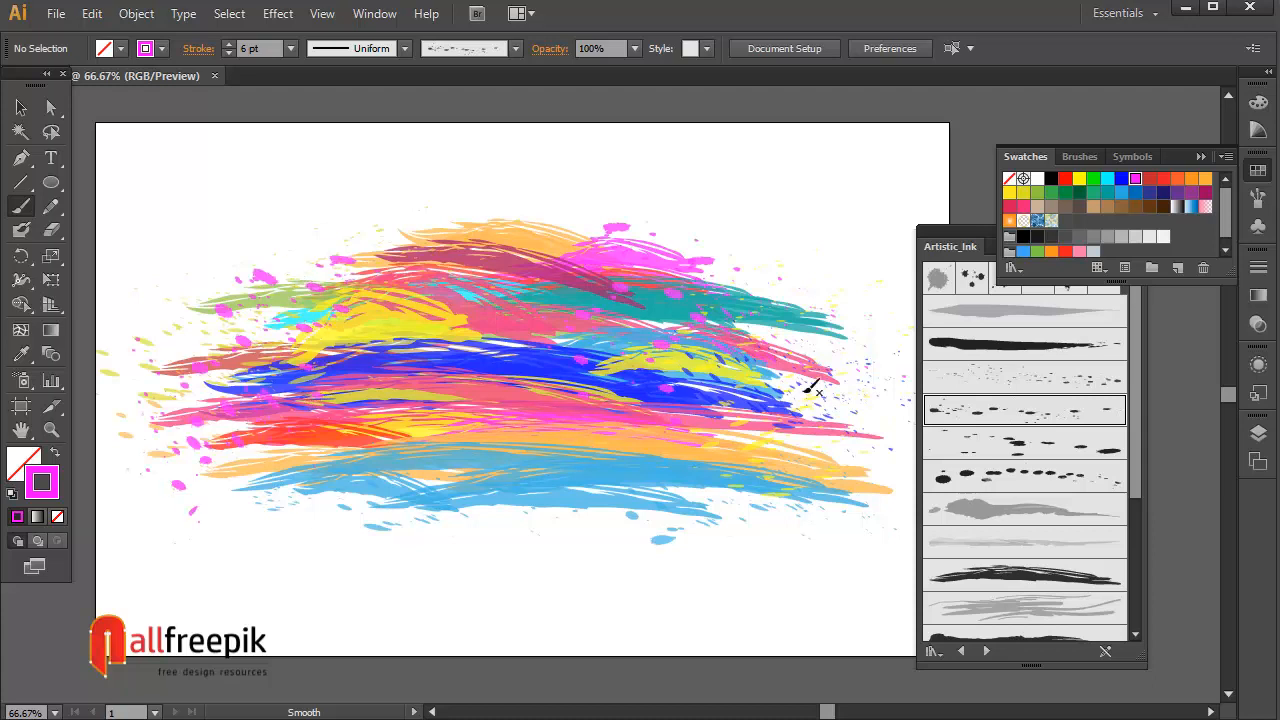
Scatter more magenta splatters over the right side, the lower middle and below the artwork
drag(832, 388, 866, 518)
drag(800, 264, 756, 448)
drag(744, 294, 586, 448)
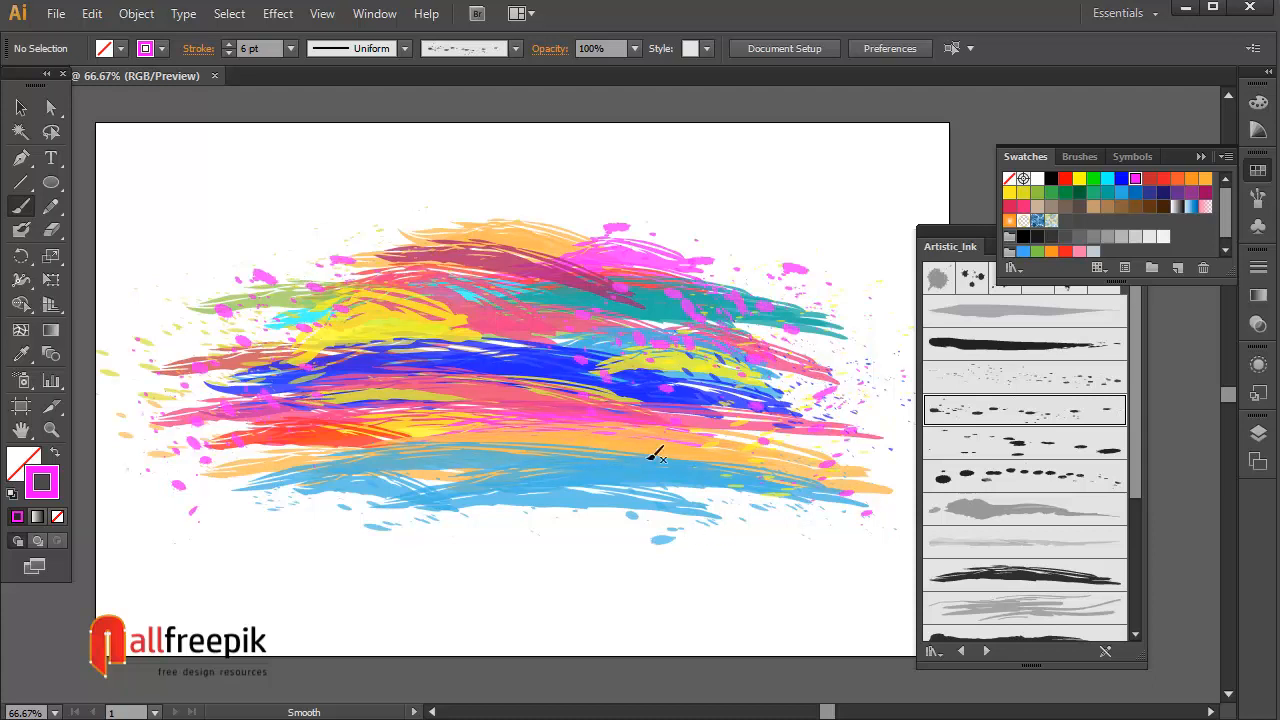
drag(706, 428, 428, 552)
drag(604, 382, 578, 504)
drag(346, 358, 334, 556)
Paint cyan splatters over the upper middle and upper left edge of the artwork with the Paintbrush
click(1121, 179)
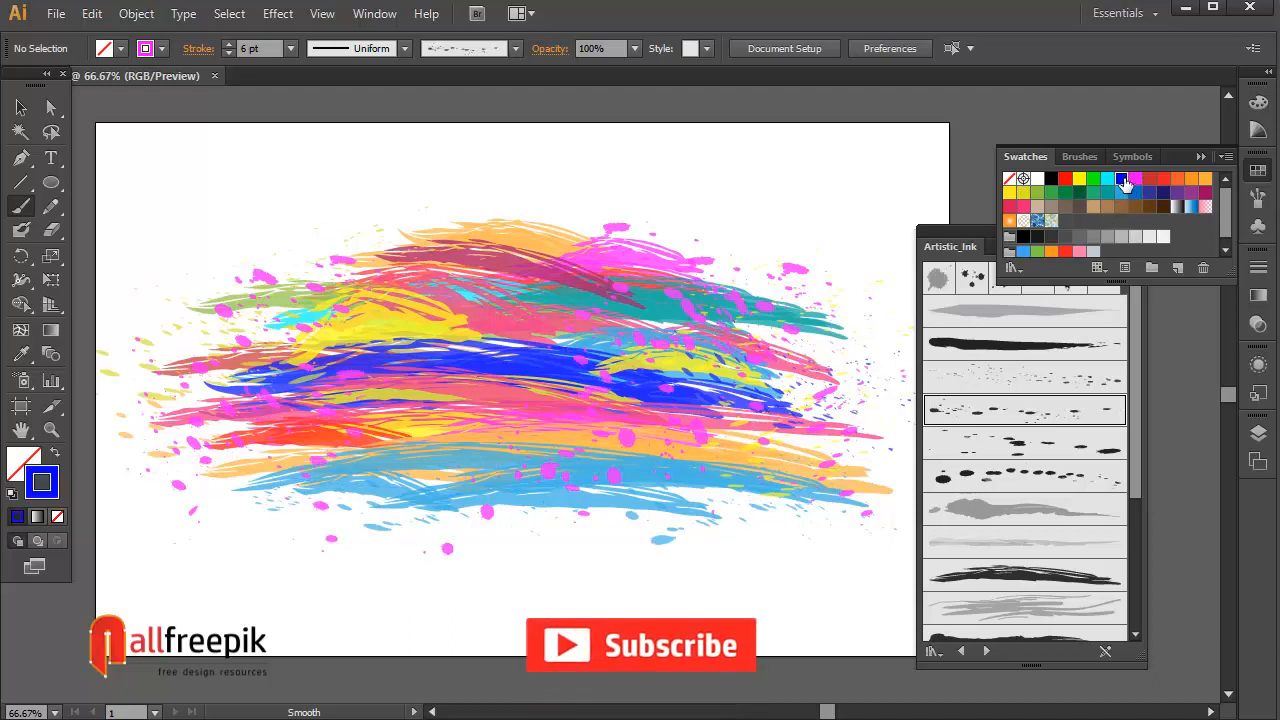
click(1107, 179)
drag(530, 216, 564, 400)
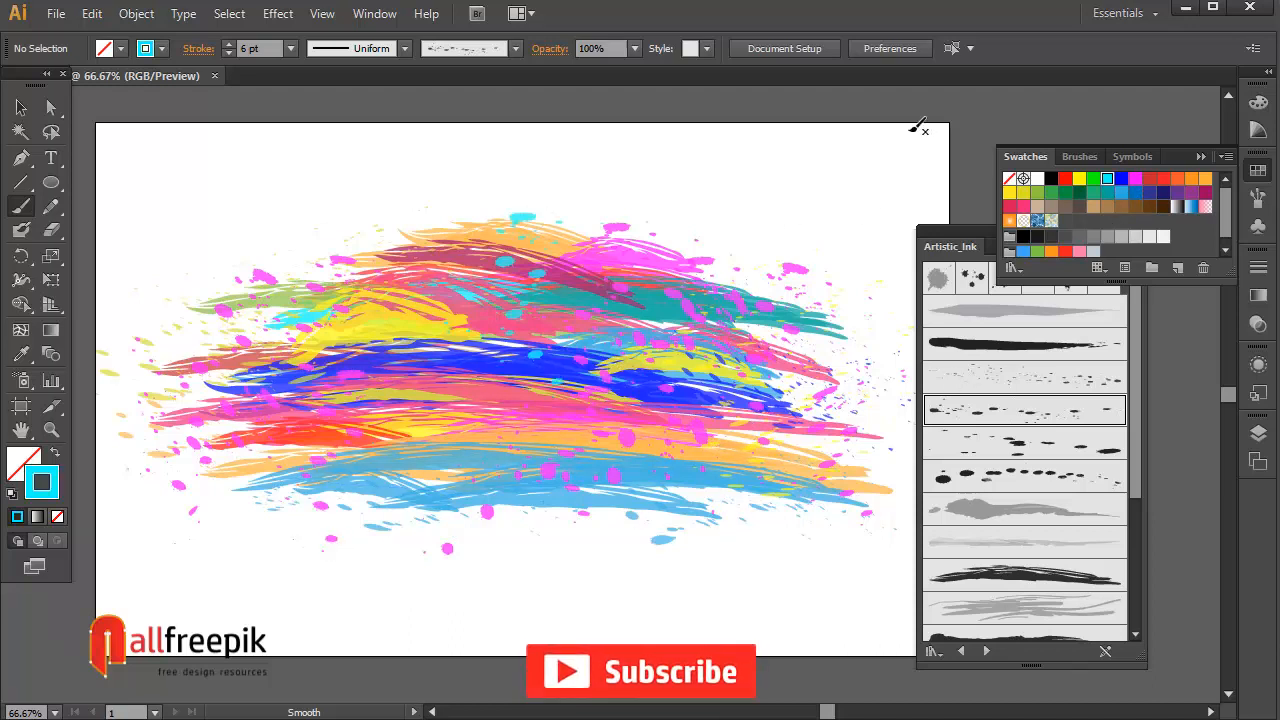
drag(429, 215, 412, 335)
drag(324, 276, 294, 360)
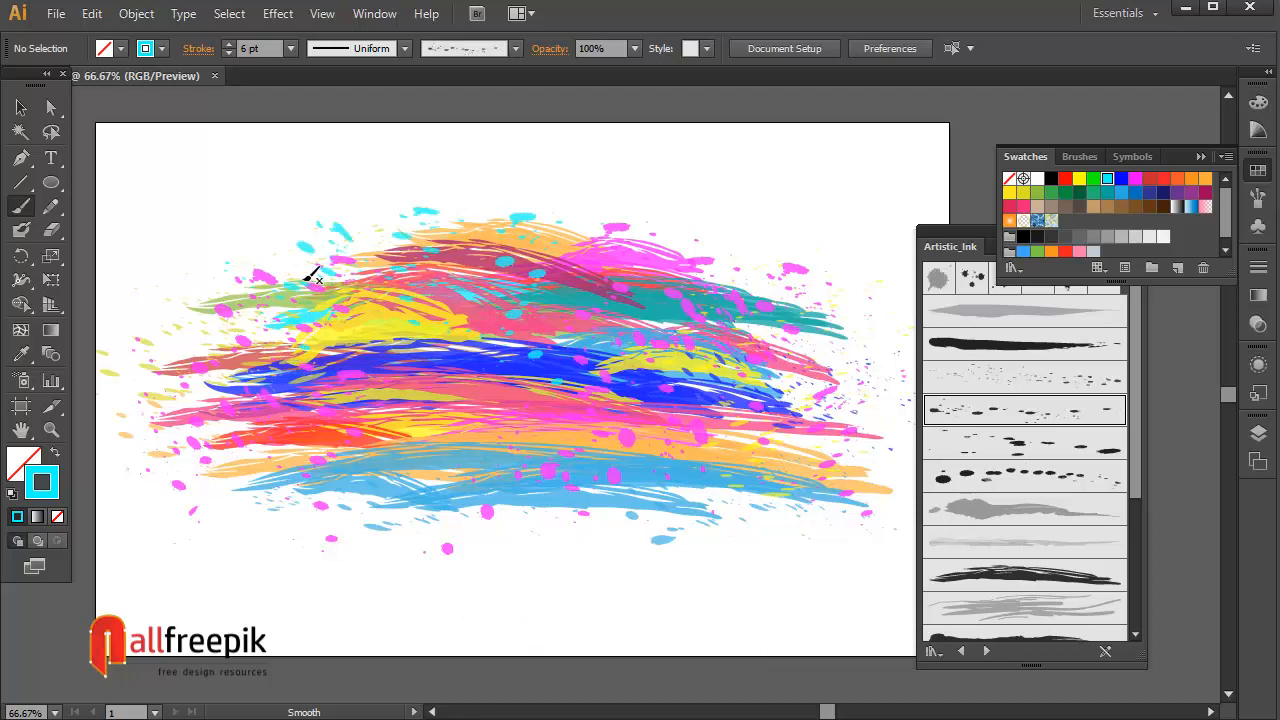
drag(284, 258, 244, 398)
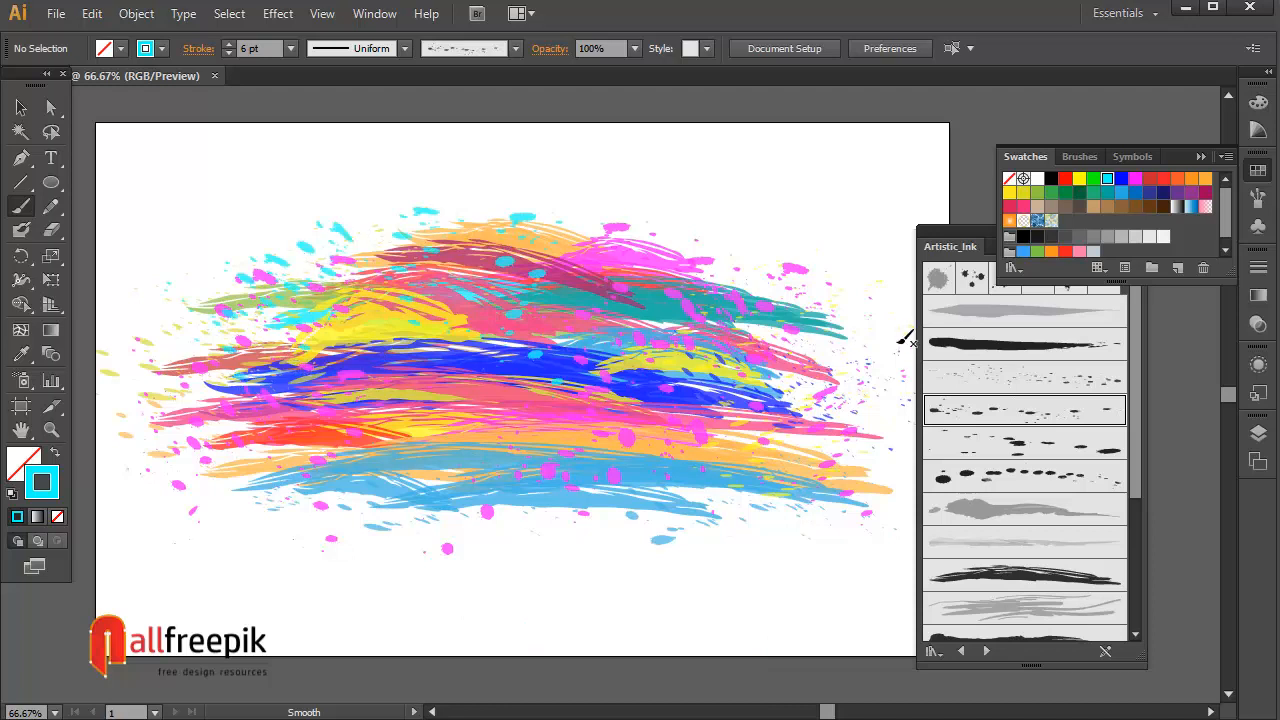
Add cyan splatters over the artwork's right side, left edge and bottom edge with a larger-drop Artistic_Ink spatter brush
click(1045, 448)
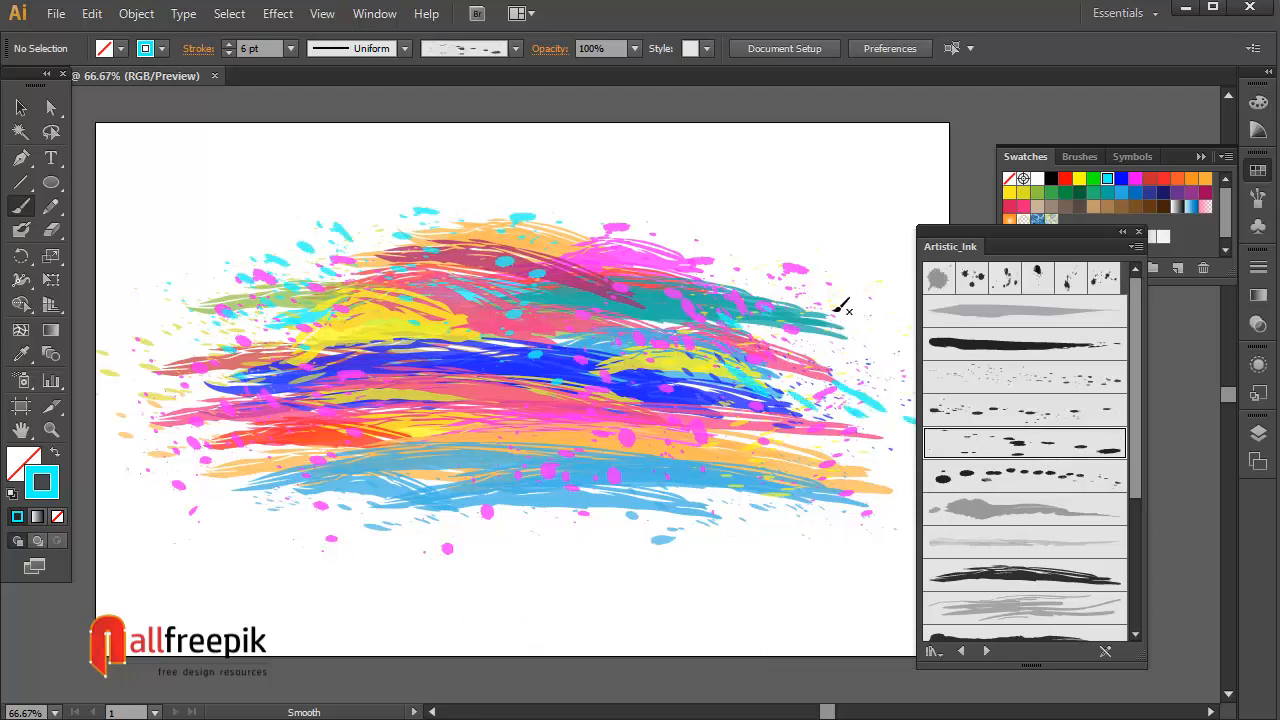
drag(835, 310, 711, 509)
drag(164, 464, 164, 467)
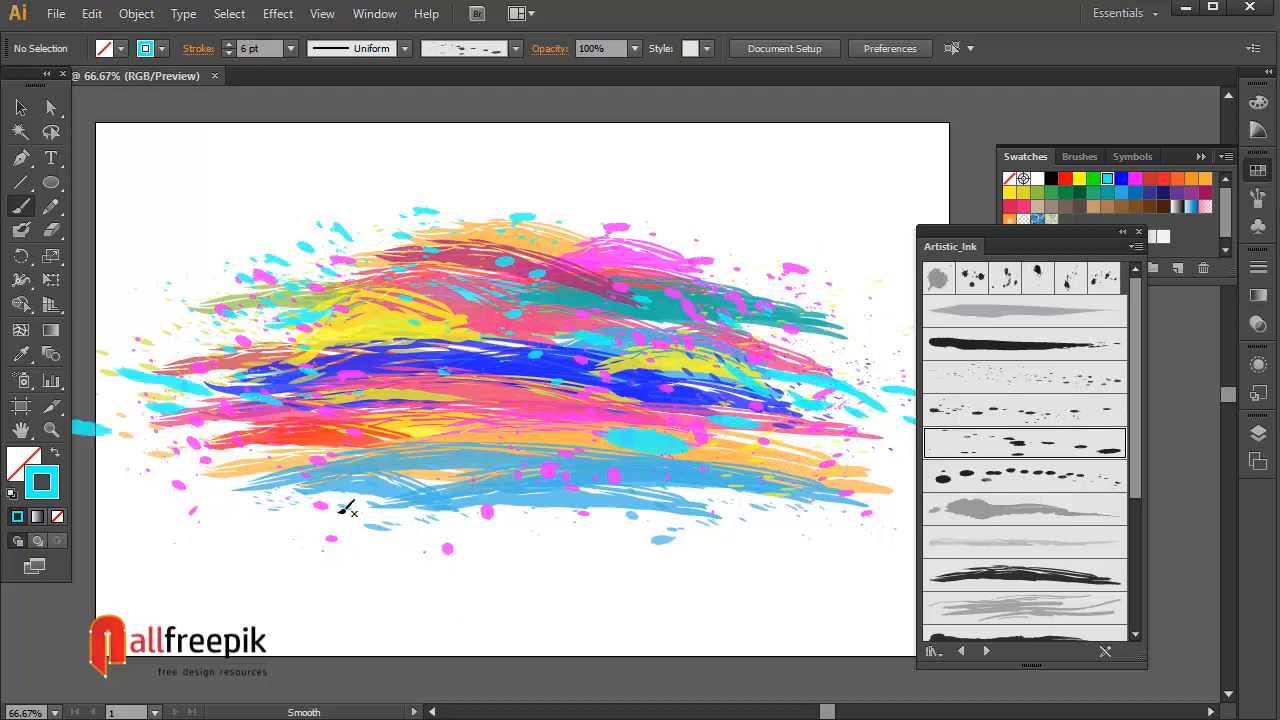
drag(334, 494, 362, 531)
drag(699, 508, 735, 545)
drag(768, 498, 775, 556)
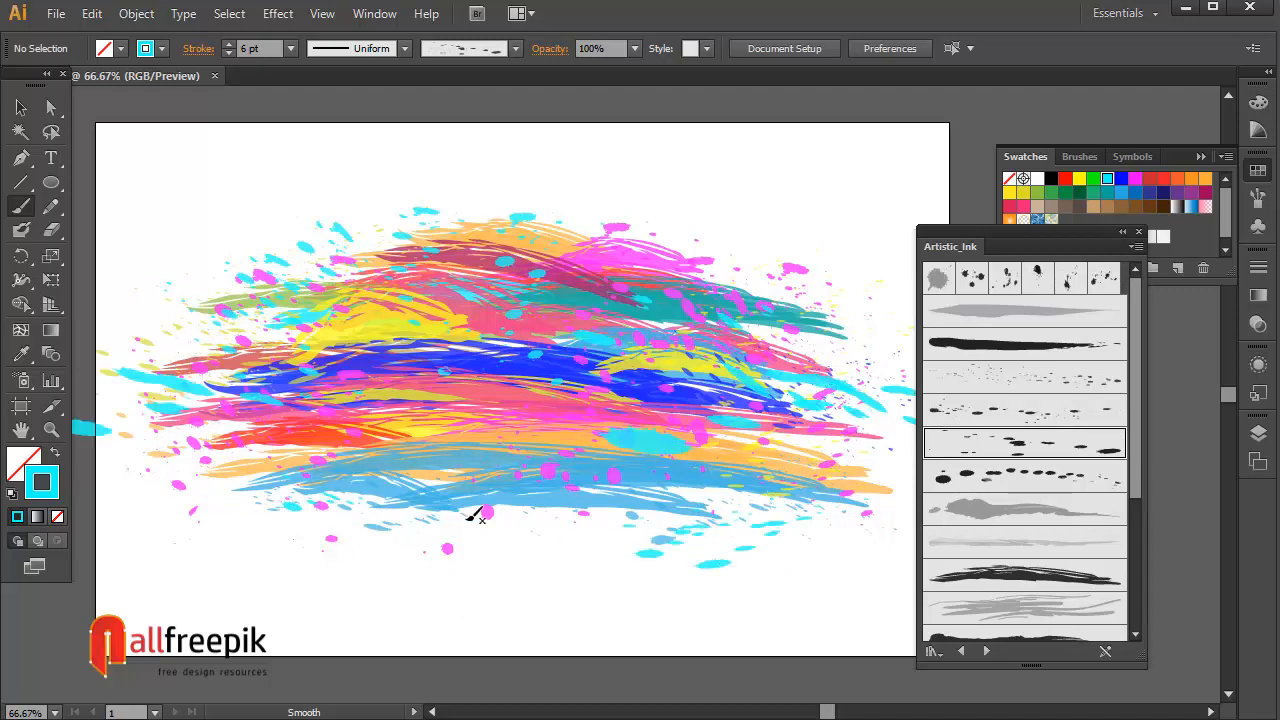
drag(327, 455, 297, 532)
Paint yellow splatters on the artwork's upper right and blue ones on its upper left with the round-dot spatter brush
click(1035, 489)
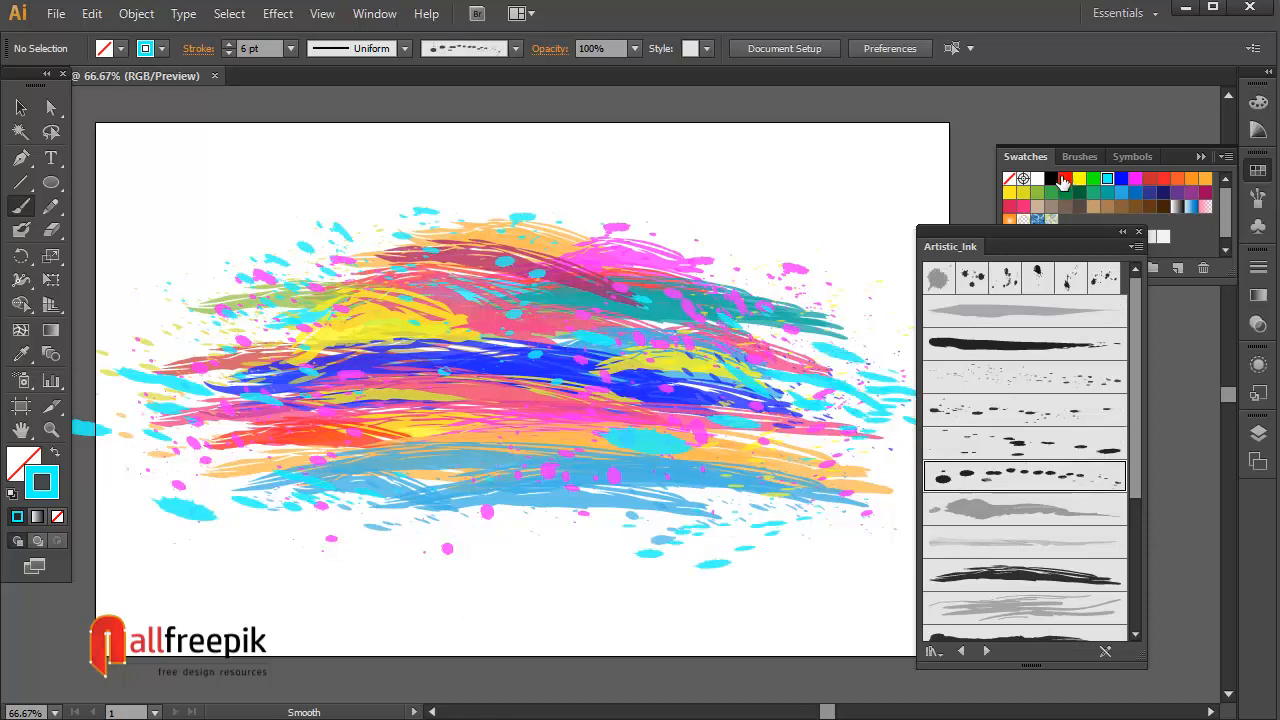
click(1079, 178)
click(1121, 178)
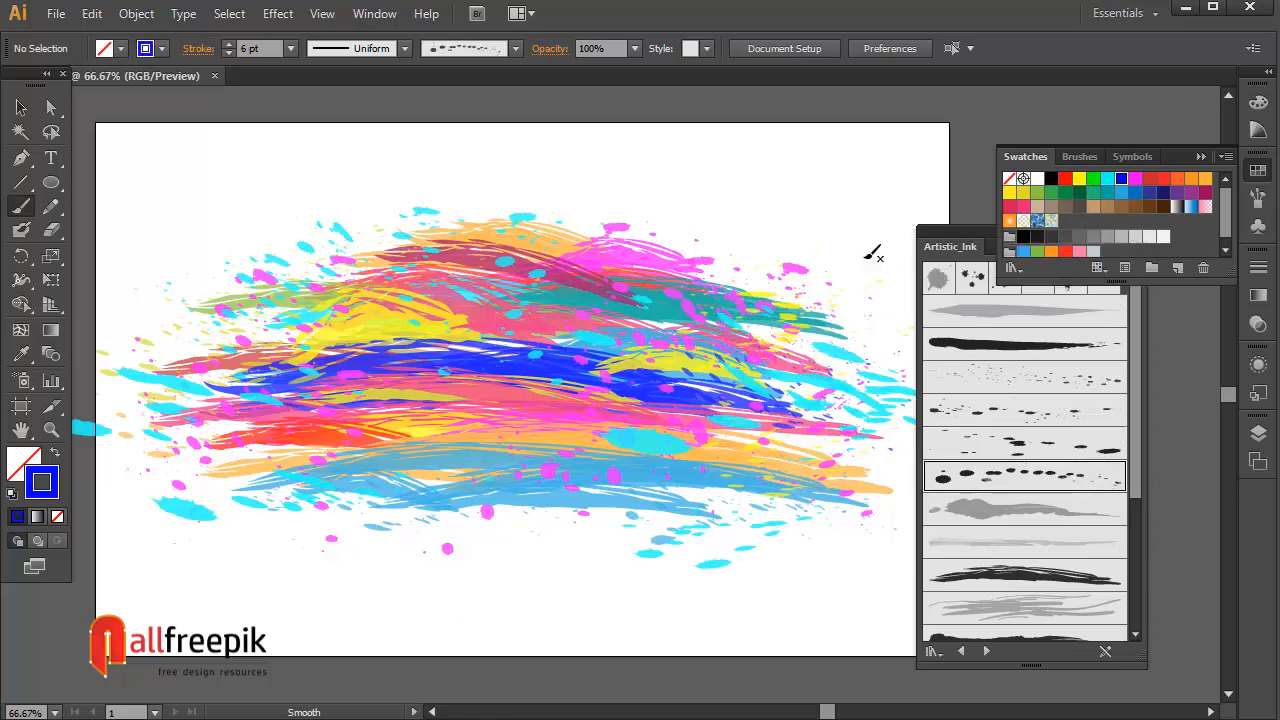
drag(192, 290, 256, 316)
Paint red splatters along the artwork's side edges and light green ones down its middle
click(1163, 179)
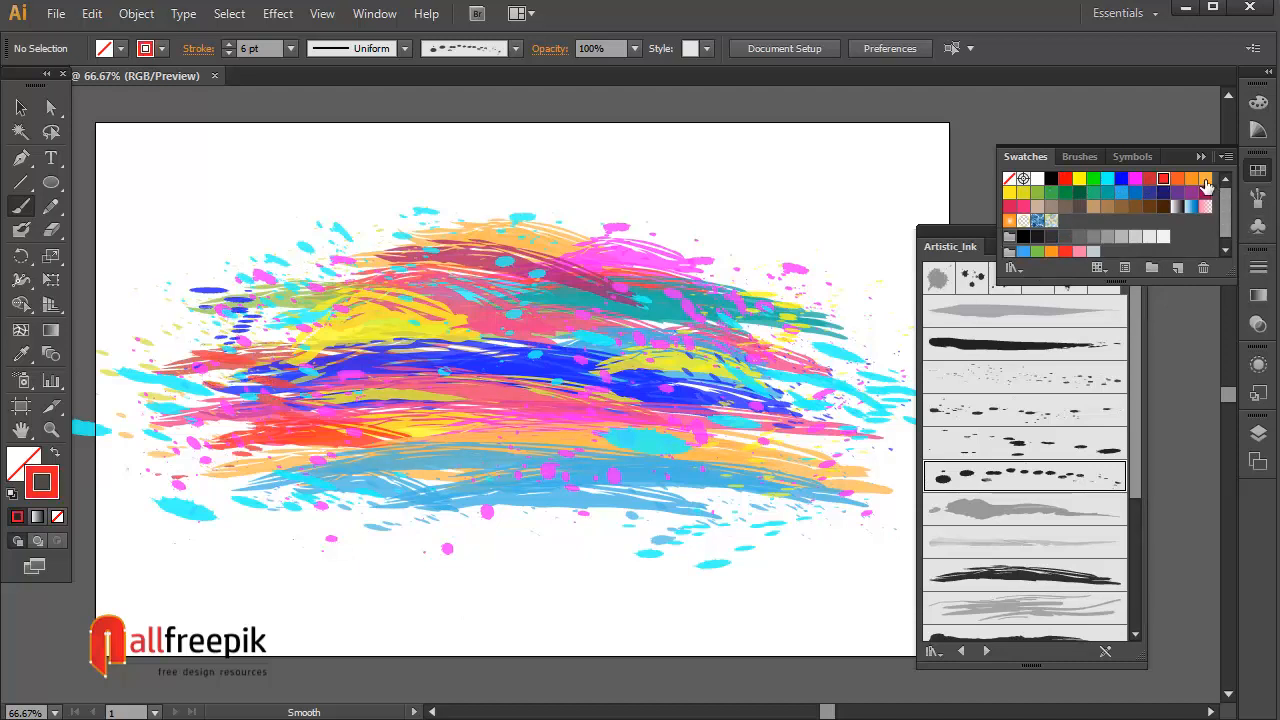
mouse_move(846, 360)
mouse_down()
mouse_move(854, 458)
mouse_move(838, 488)
mouse_up()
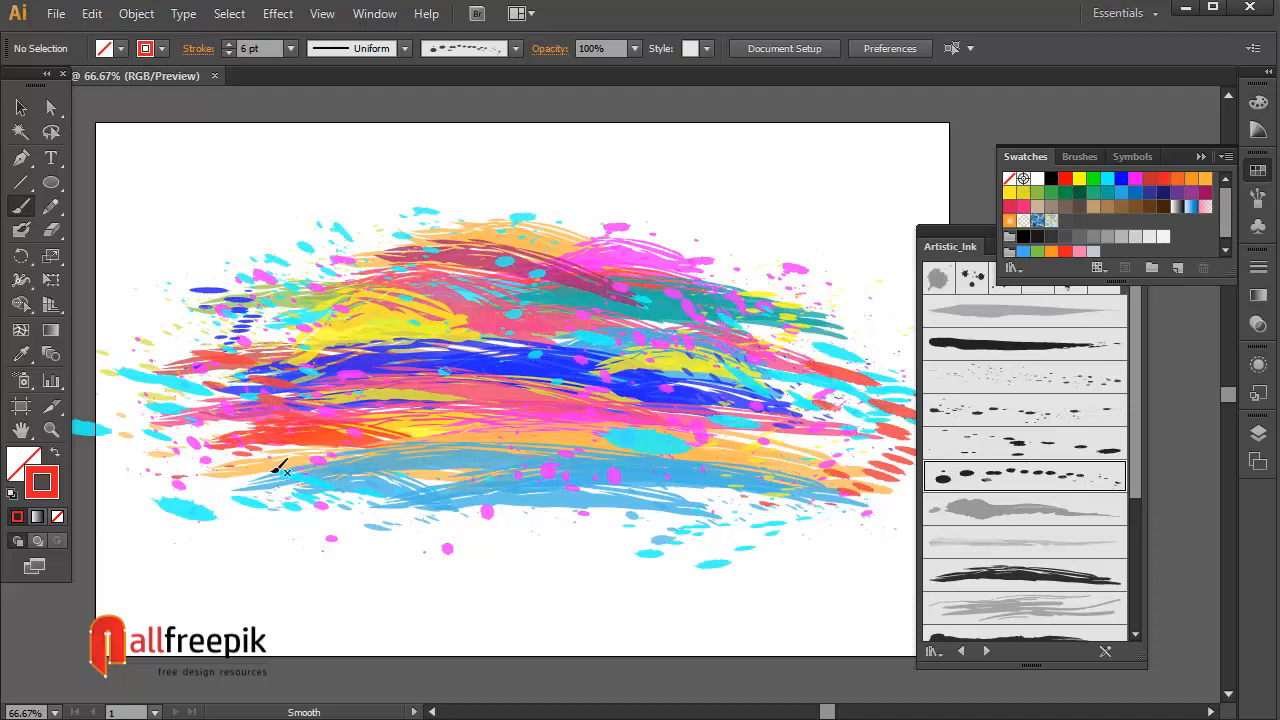
click(1037, 192)
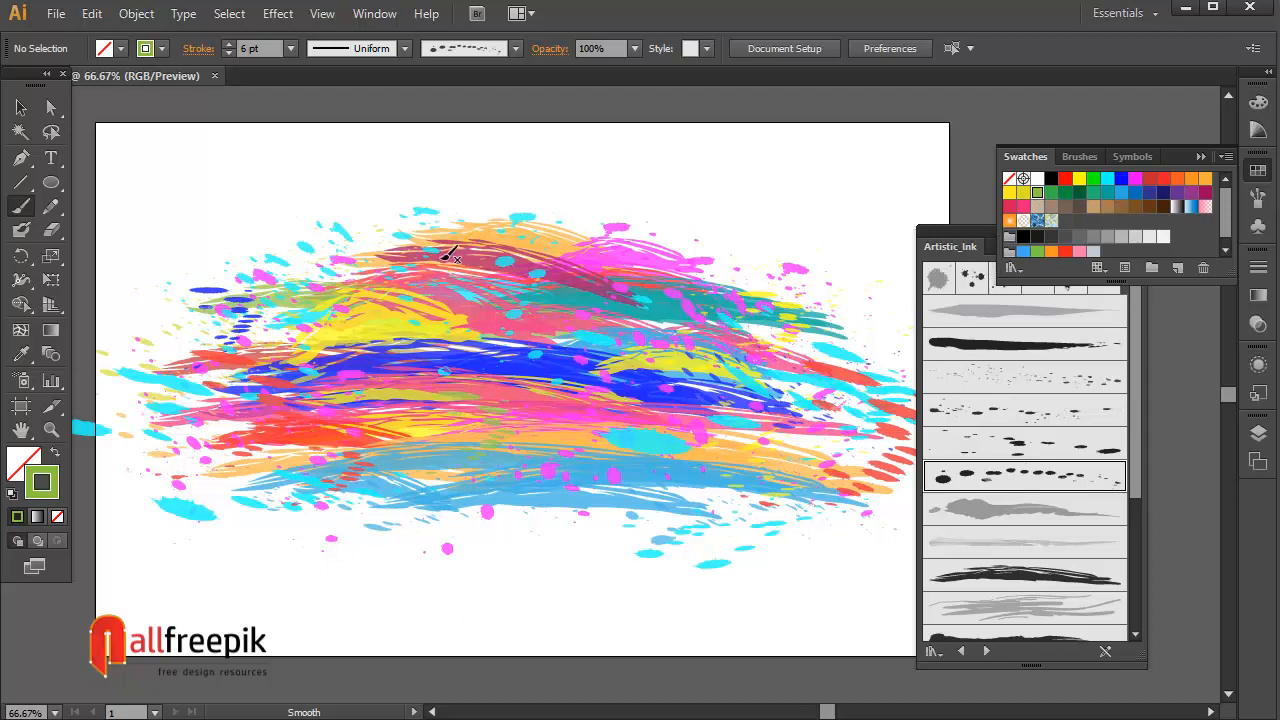
drag(443, 251, 537, 413)
Paint white strokes over the left, right and lower right parts of the artwork with the faint dry-ink brush
click(1080, 376)
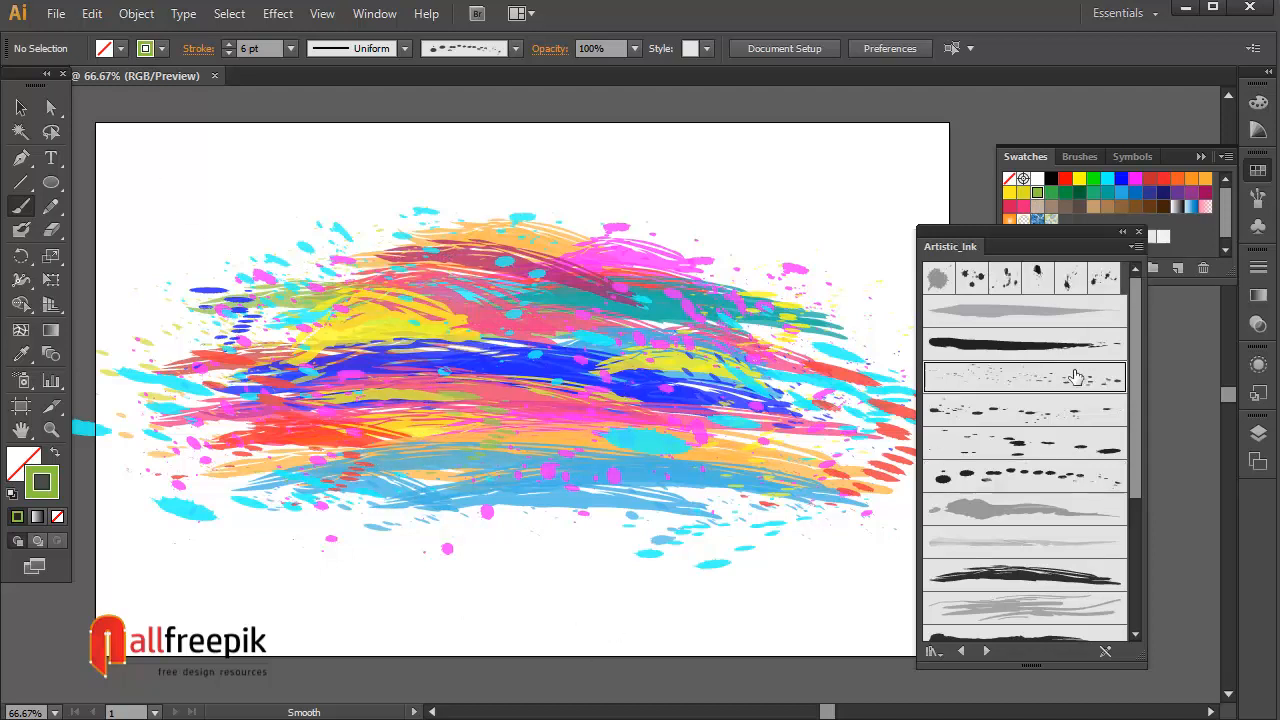
key(v)
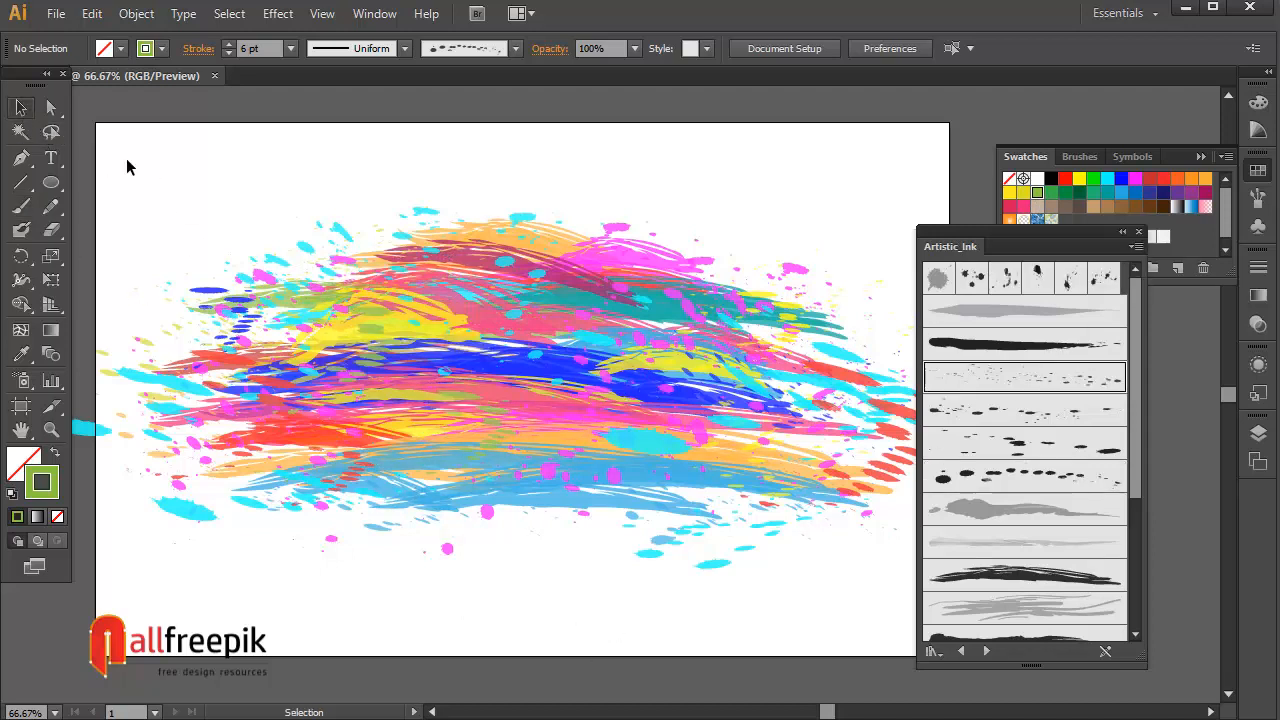
mouse_move(860, 226)
mouse_down()
mouse_move(803, 221)
mouse_move(770, 190)
mouse_up()
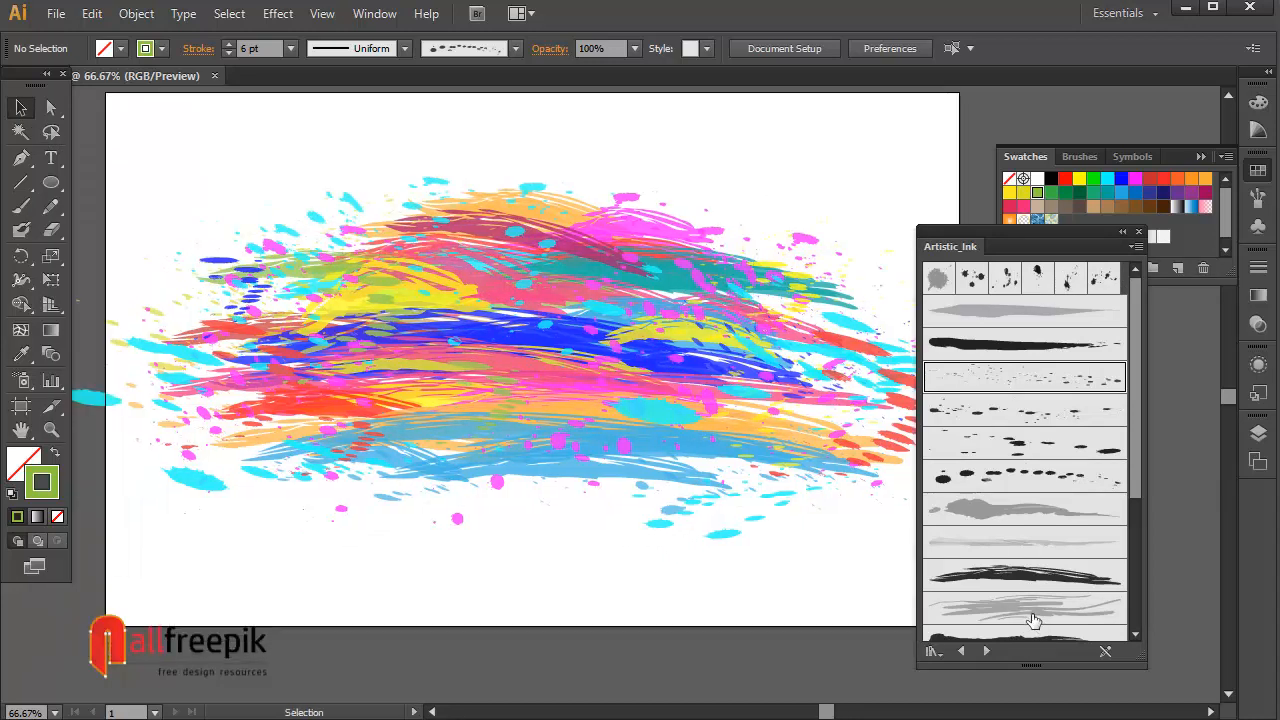
click(1020, 541)
key(b)
click(1037, 180)
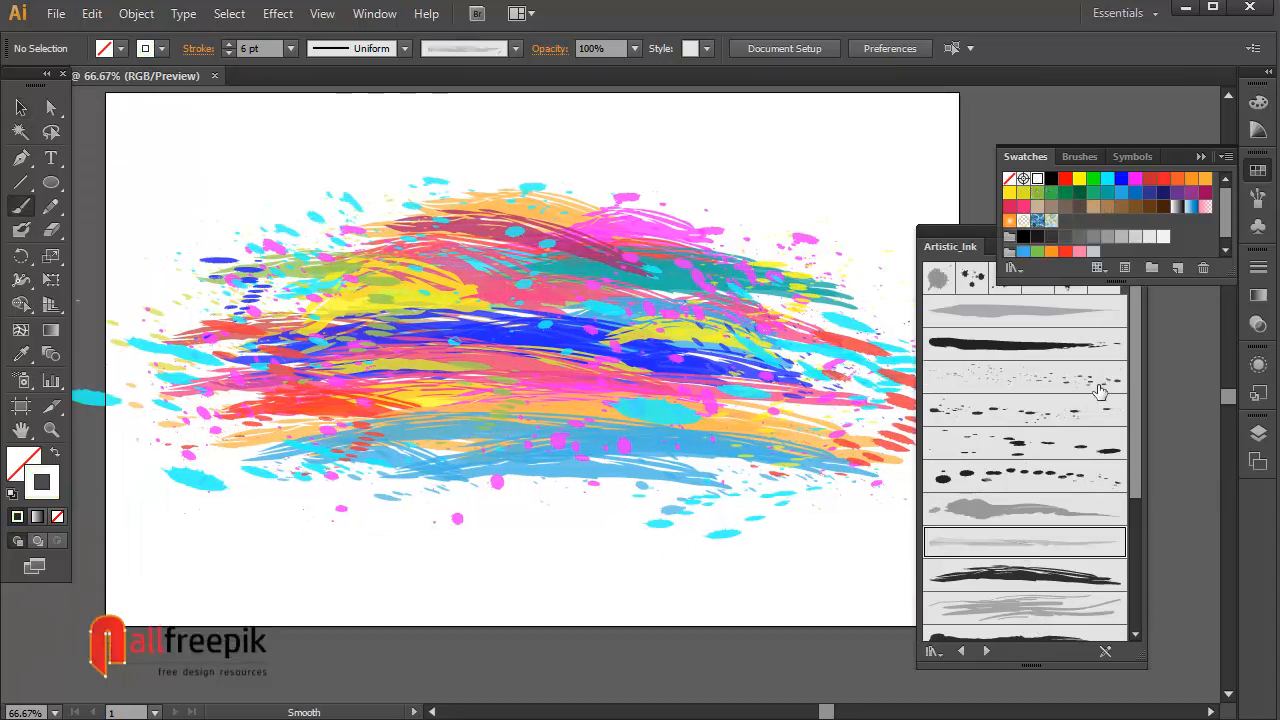
click(1046, 541)
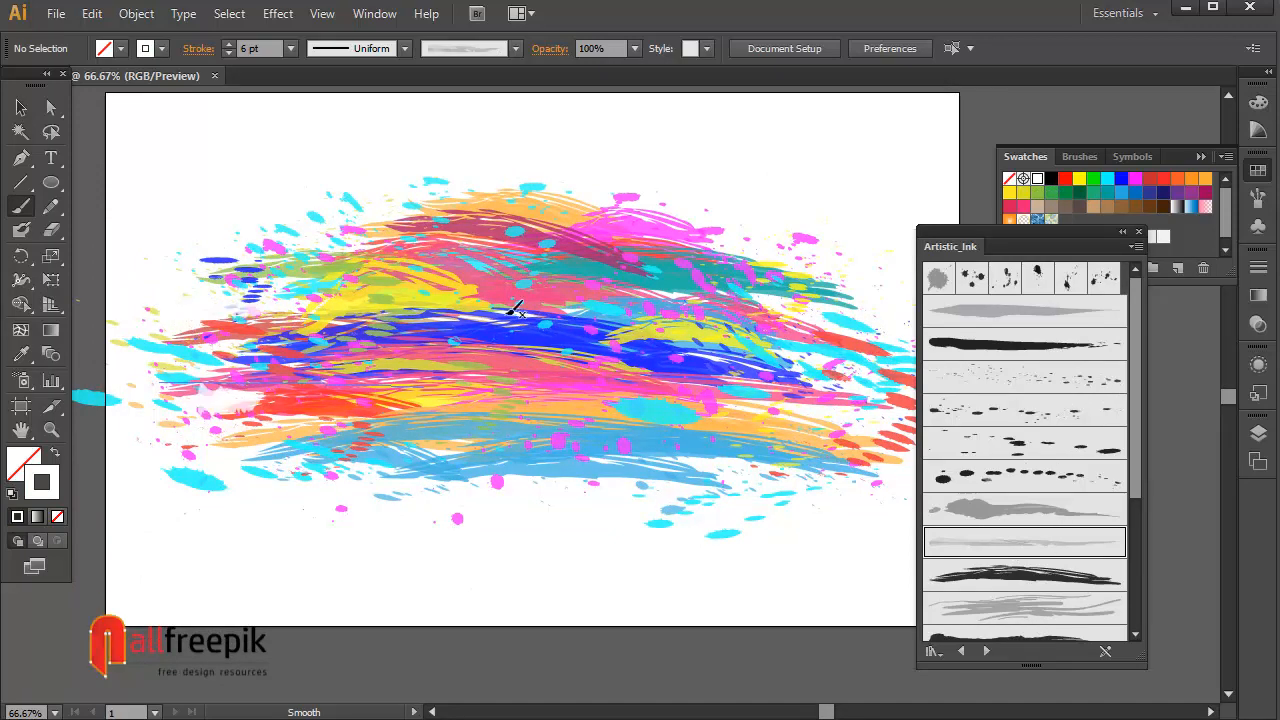
drag(702, 318, 856, 298)
drag(700, 312, 900, 294)
drag(857, 374, 575, 346)
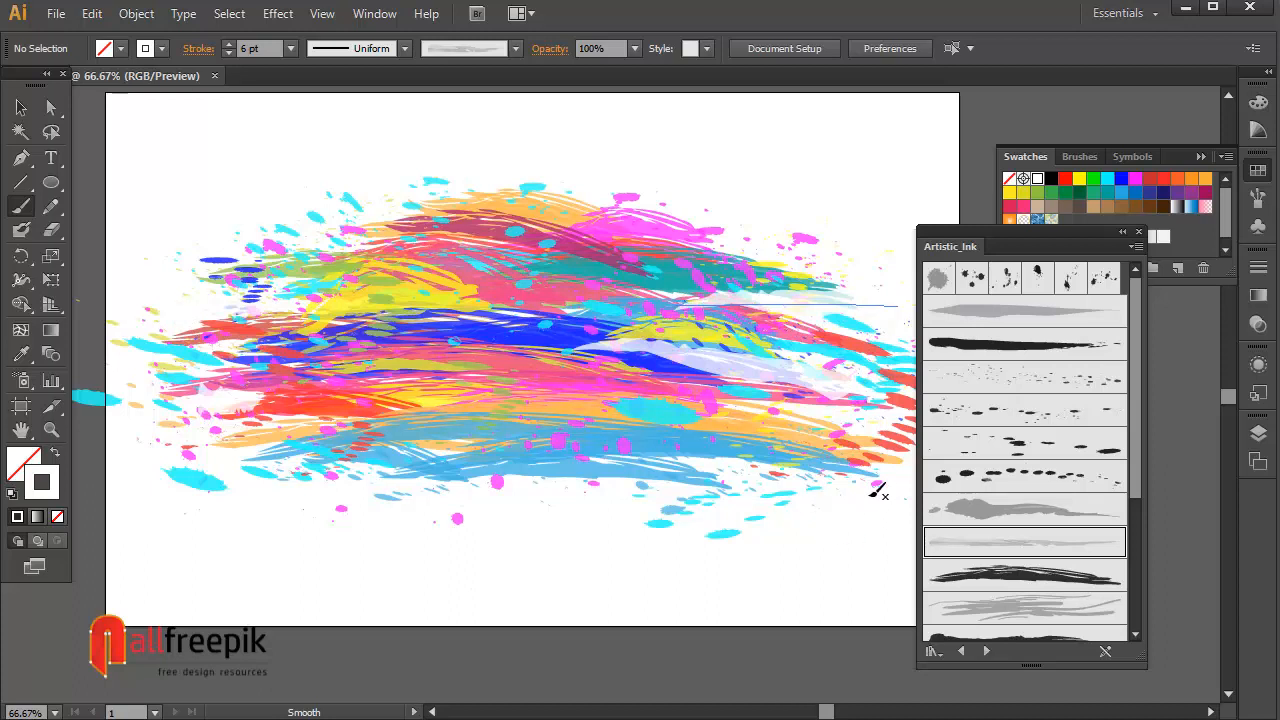
drag(788, 475, 680, 496)
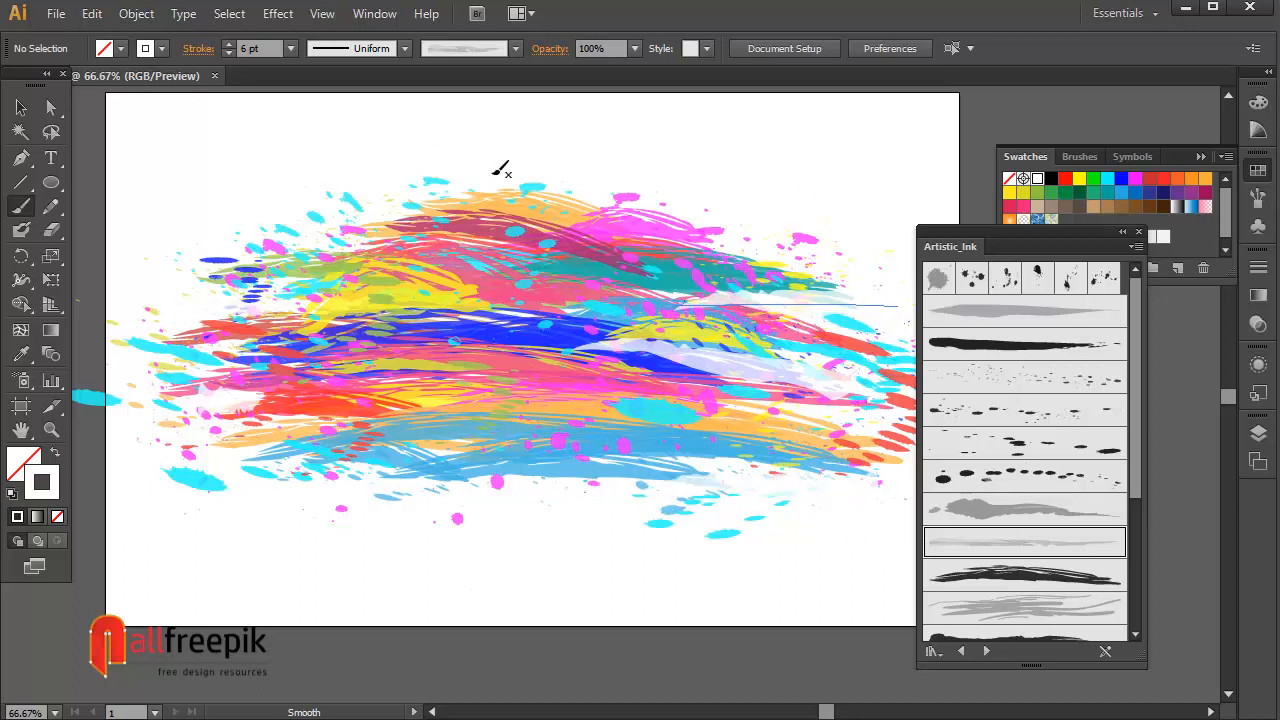
Soften the top and upper side edges of the artwork with more white dry-ink strokes
drag(404, 183, 692, 200)
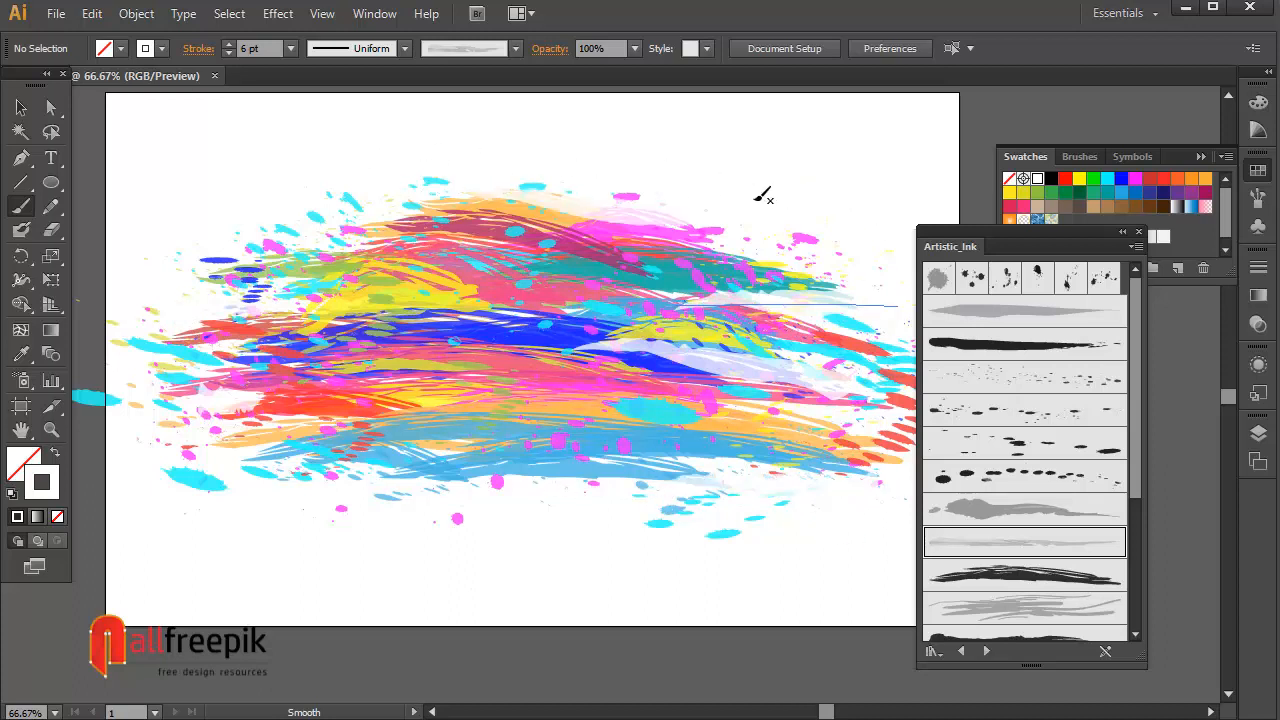
drag(893, 222, 715, 231)
drag(190, 220, 535, 225)
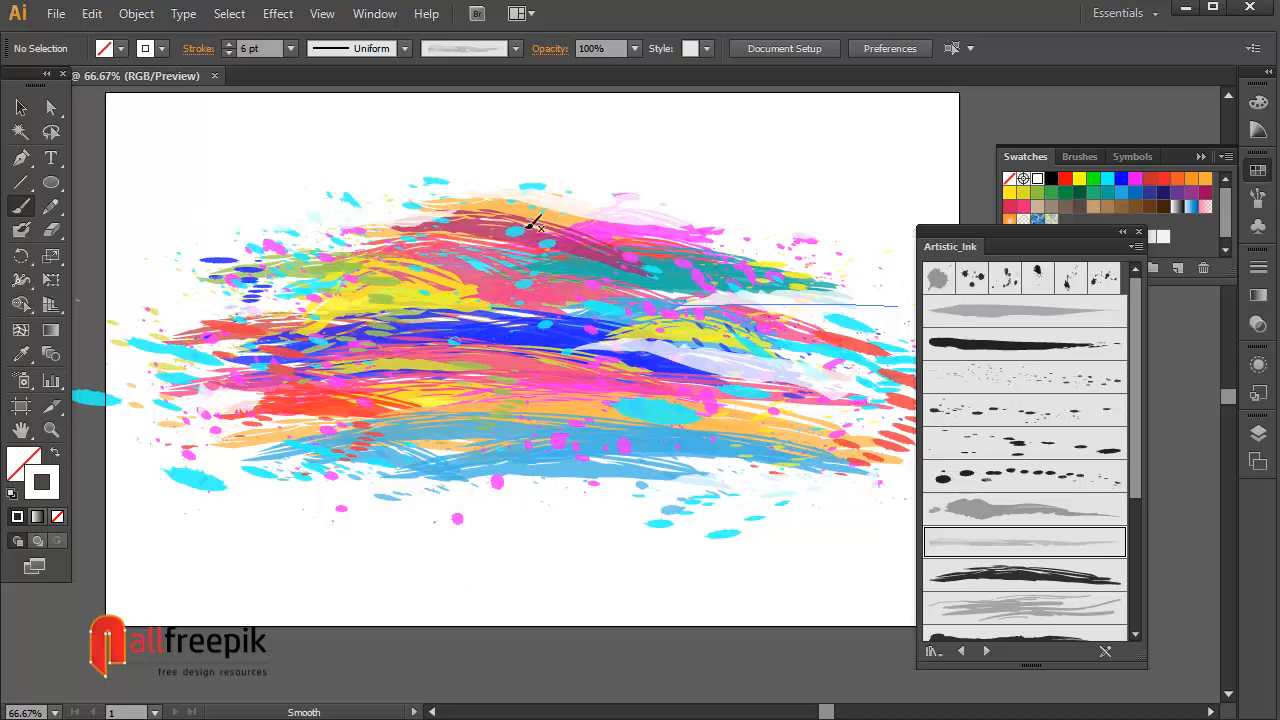
click(1040, 584)
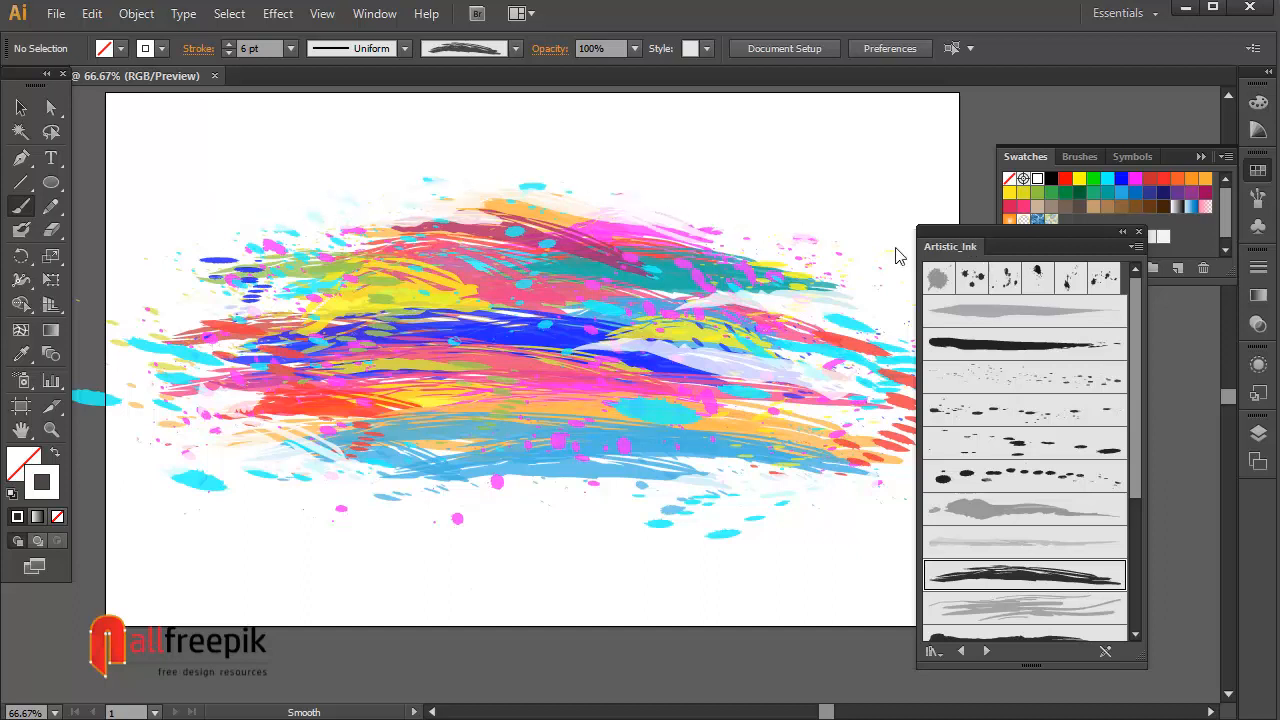
Move the "2020" and "happy new year" texts from beside the artboard onto the middle of the paint artwork
click(20, 107)
click(655, 178)
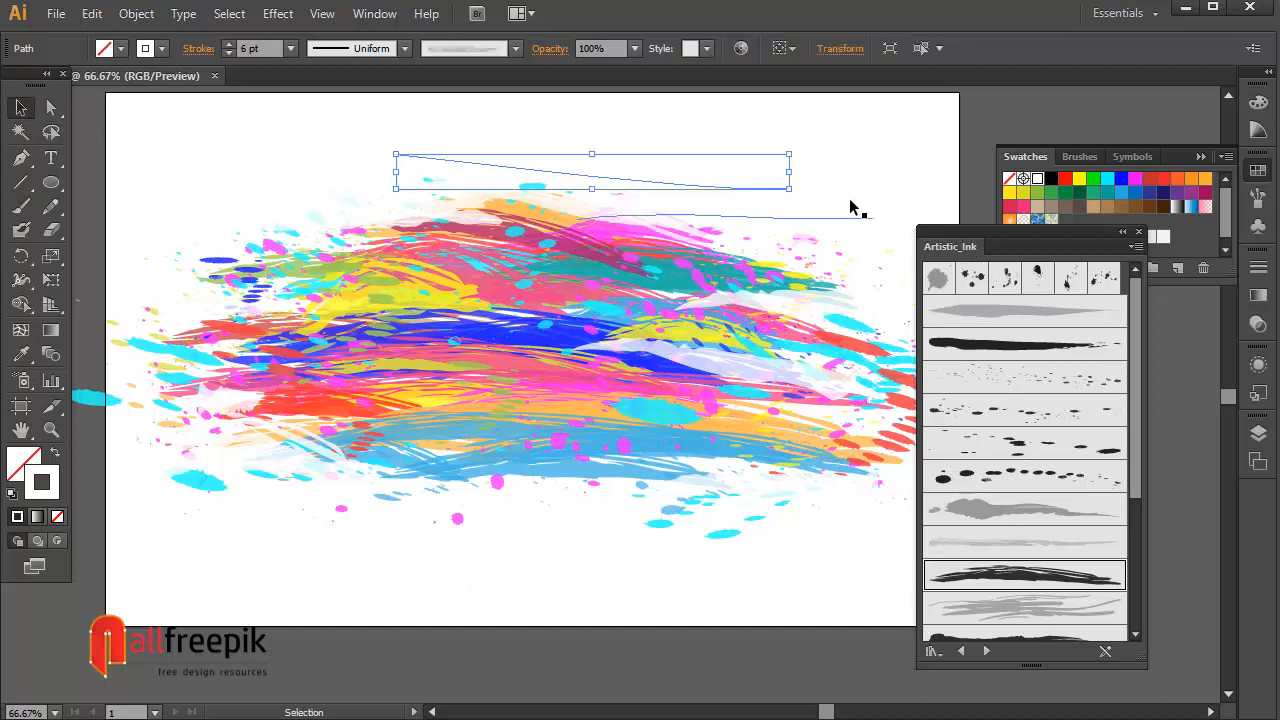
click(876, 177)
drag(897, 171, 894, 145)
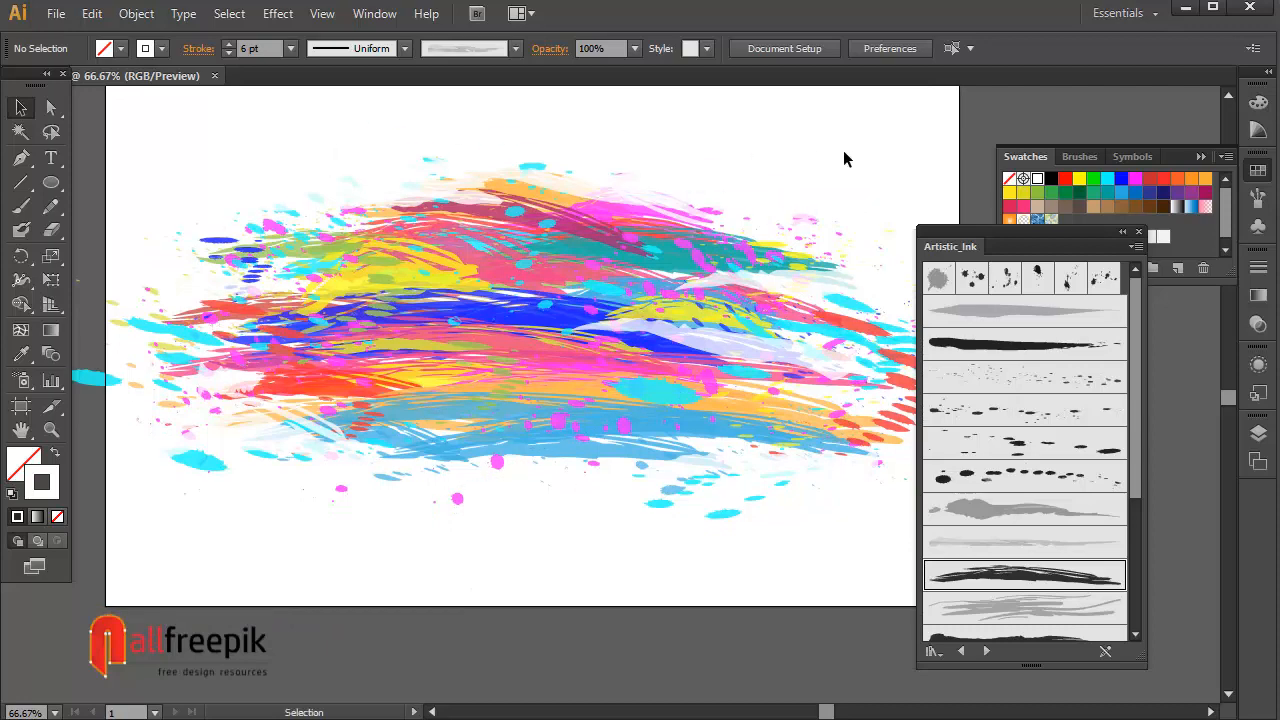
drag(815, 160, 1013, 160)
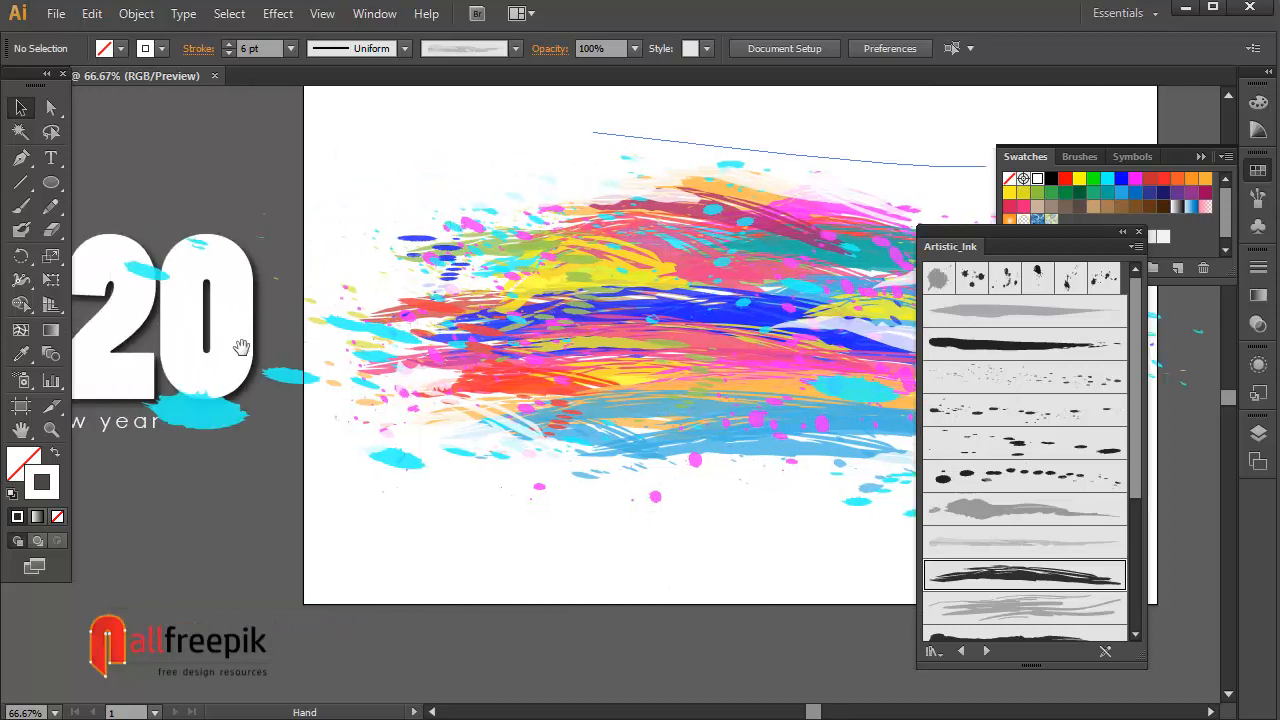
click(133, 425)
shift+click(235, 338)
drag(234, 345, 839, 335)
drag(752, 545, 697, 535)
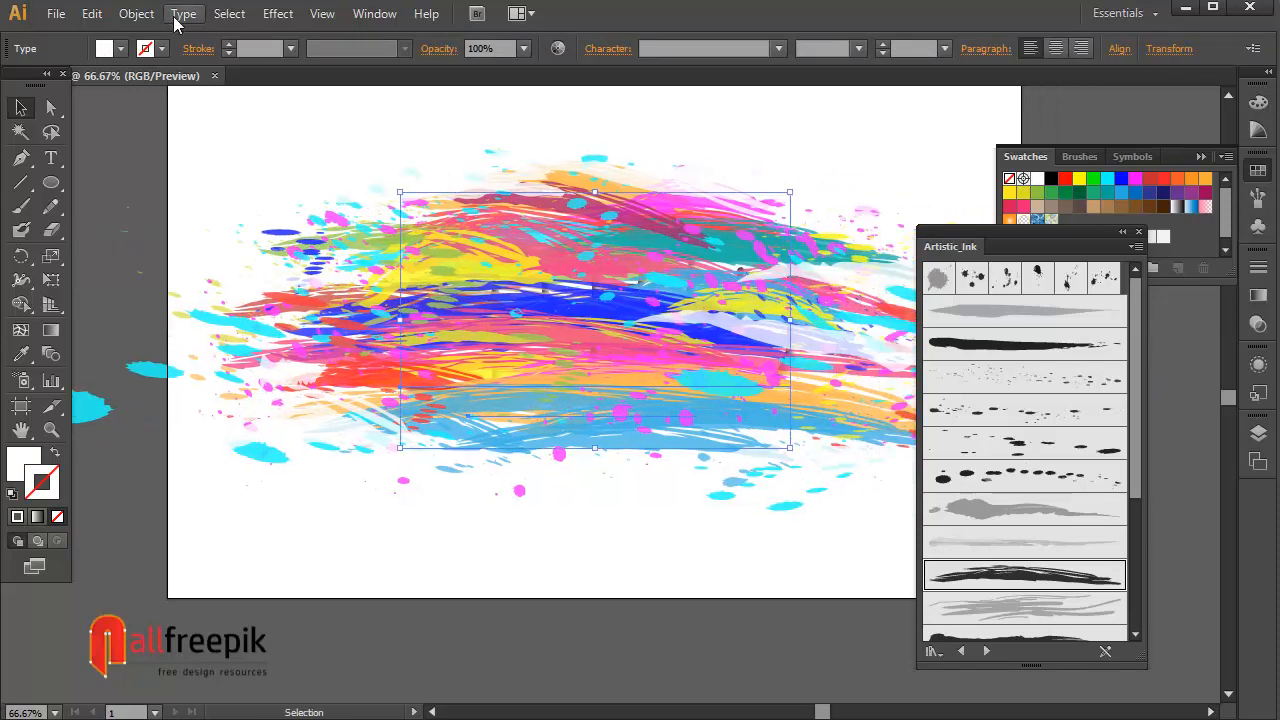
Bring the "2020" and "happy new year" texts to the front of the paint strokes and deselect them
click(136, 13)
mouse_move(209, 62)
click(432, 64)
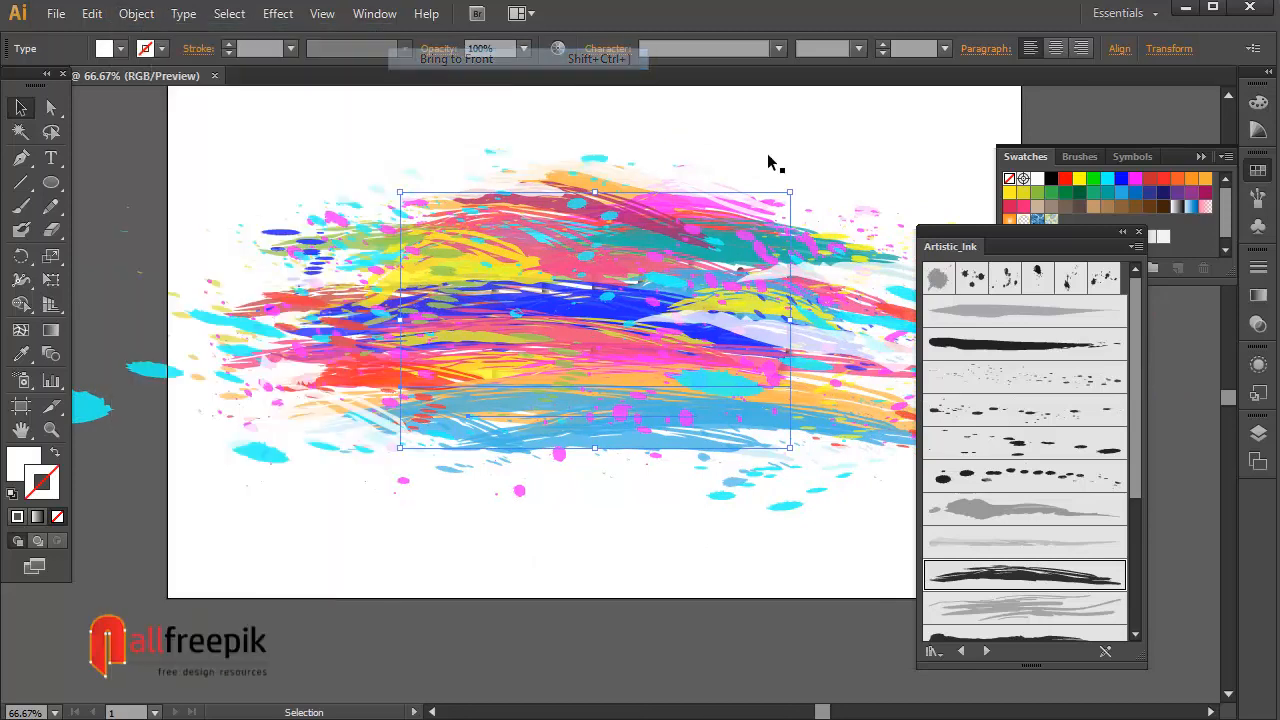
drag(813, 182, 785, 180)
click(897, 171)
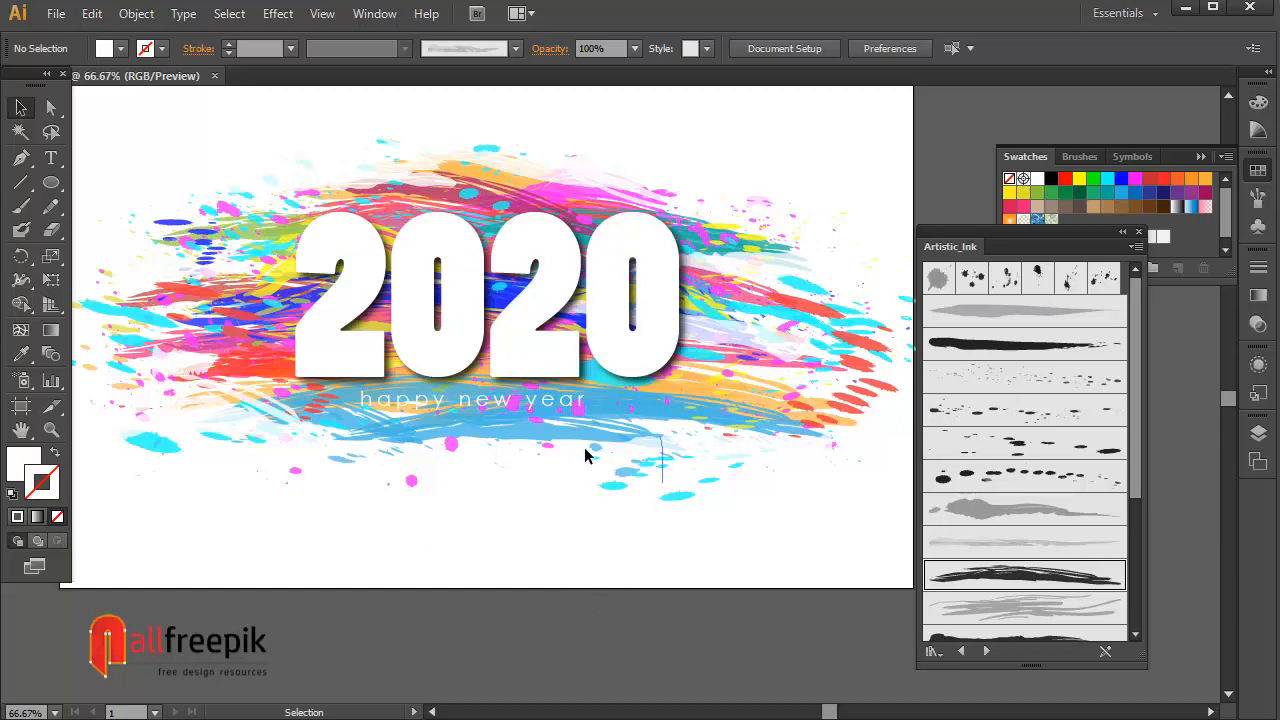
Shift the "2020" and "happy new year" texts together slightly upward on the artwork and deselect them
click(565, 402)
shift+click(562, 367)
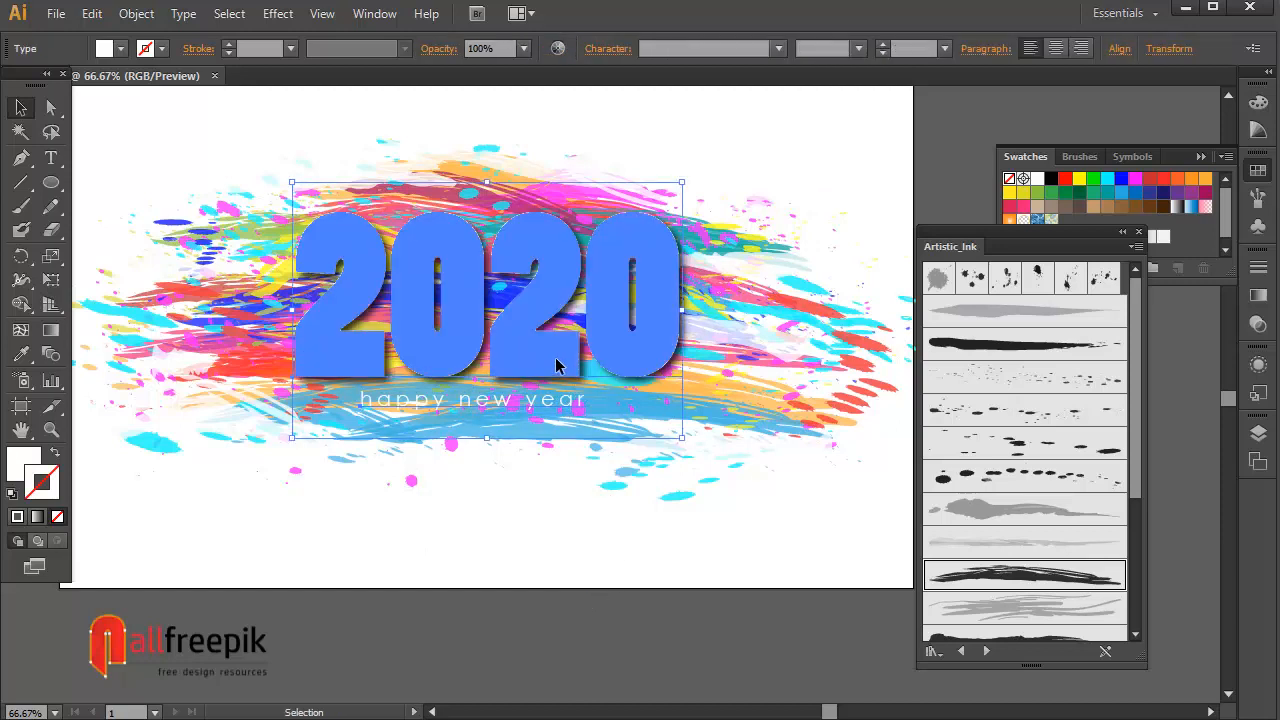
drag(562, 367, 562, 361)
click(566, 584)
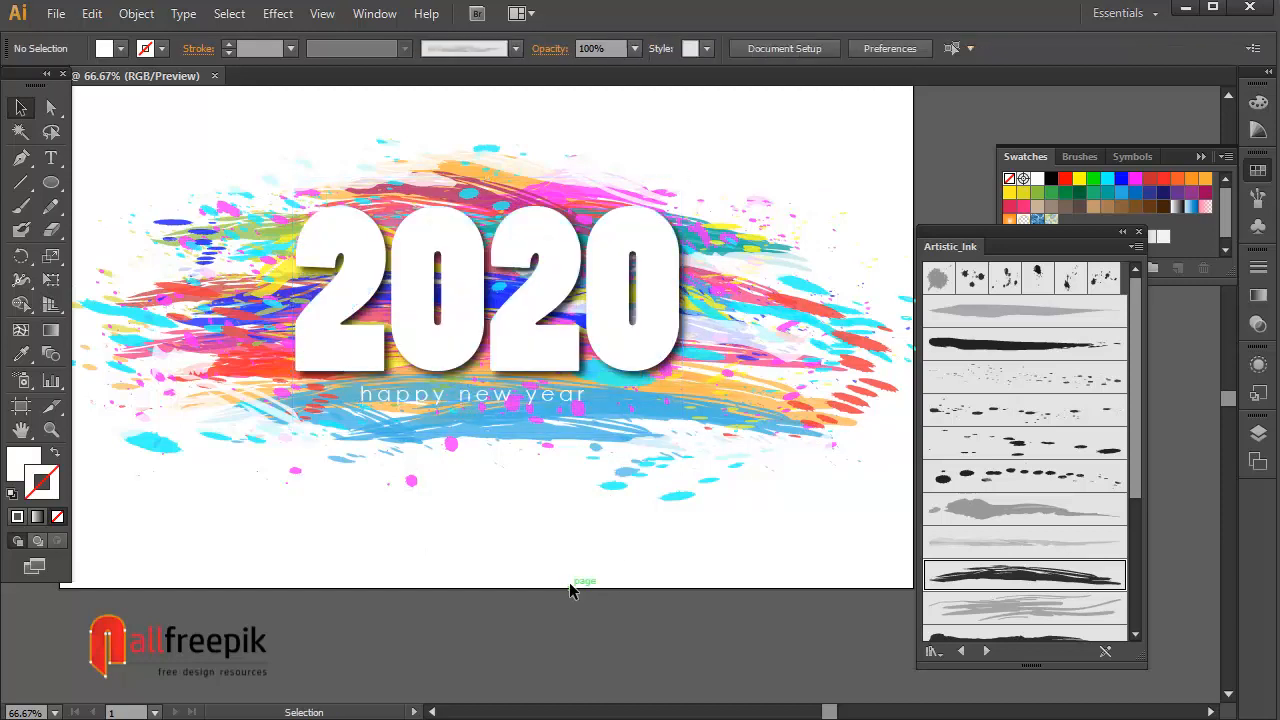